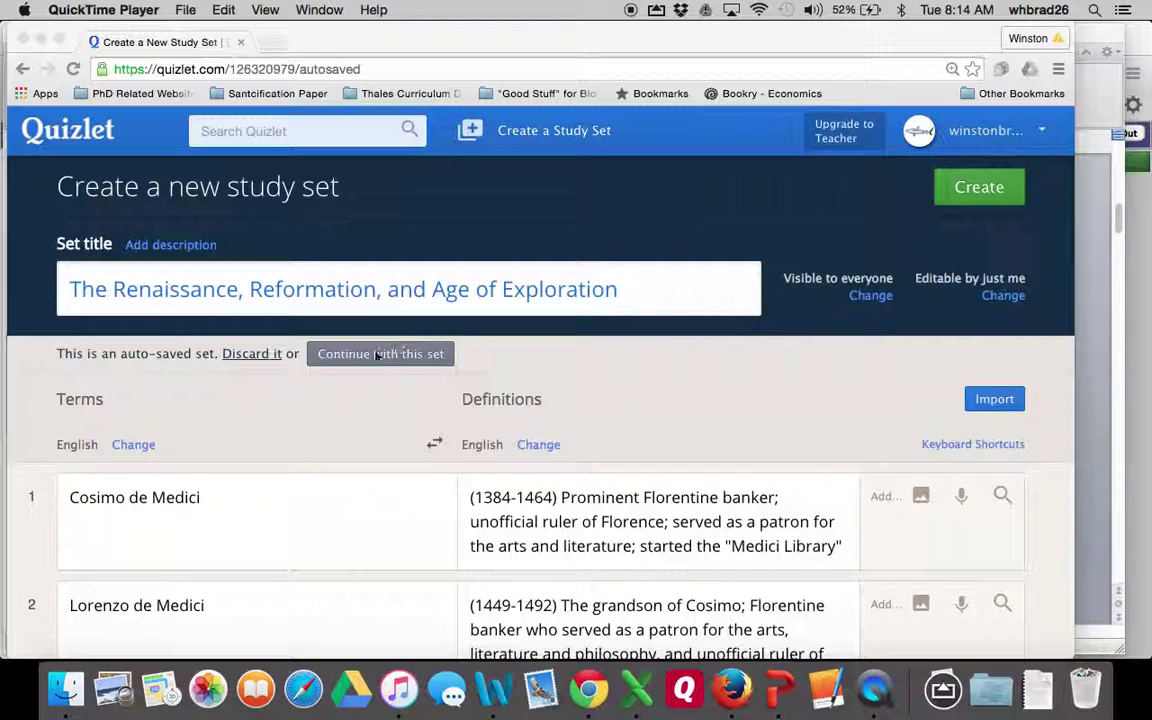
Continue with the auto-saved Renaissance set, create it as a study set and dismiss the sharing prompt.
click(362, 355)
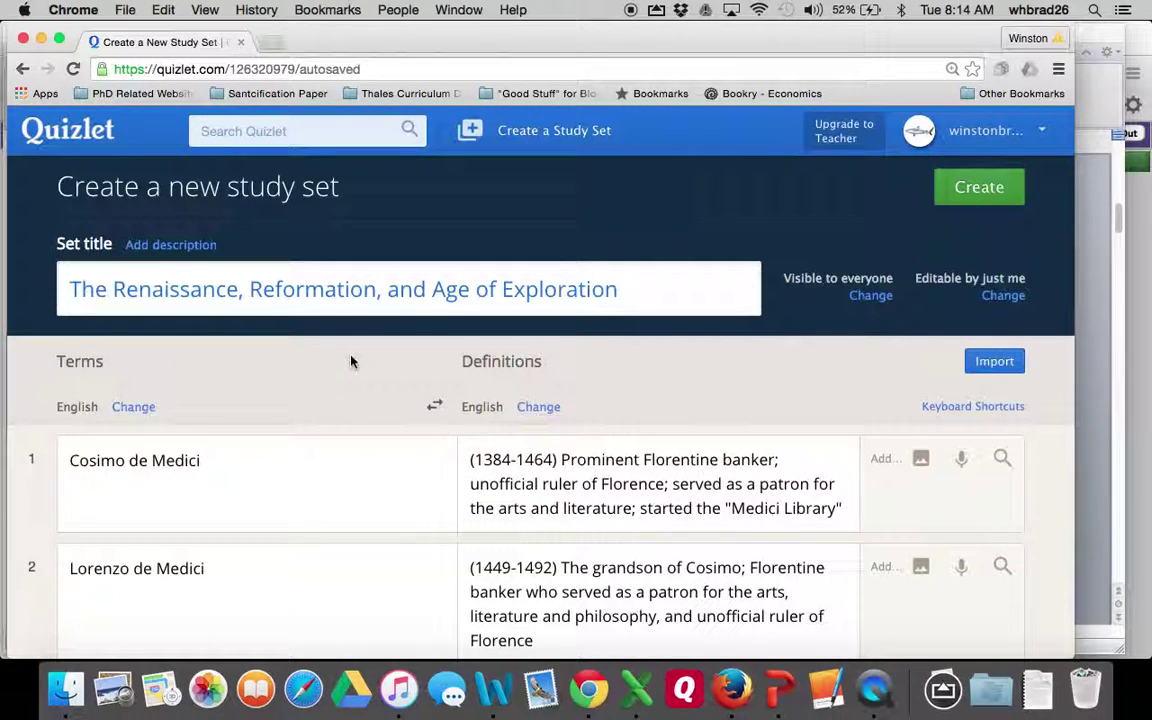
scroll(350, 365, down, 1)
scroll(350, 367, down, 4)
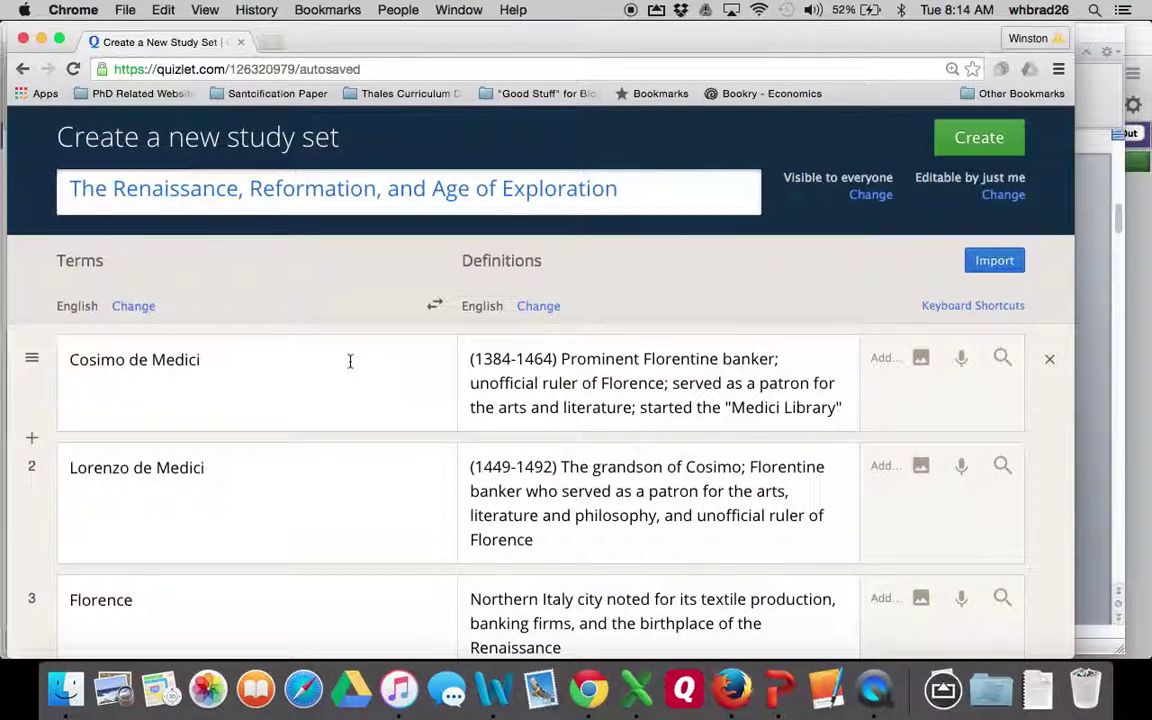
click(124, 367)
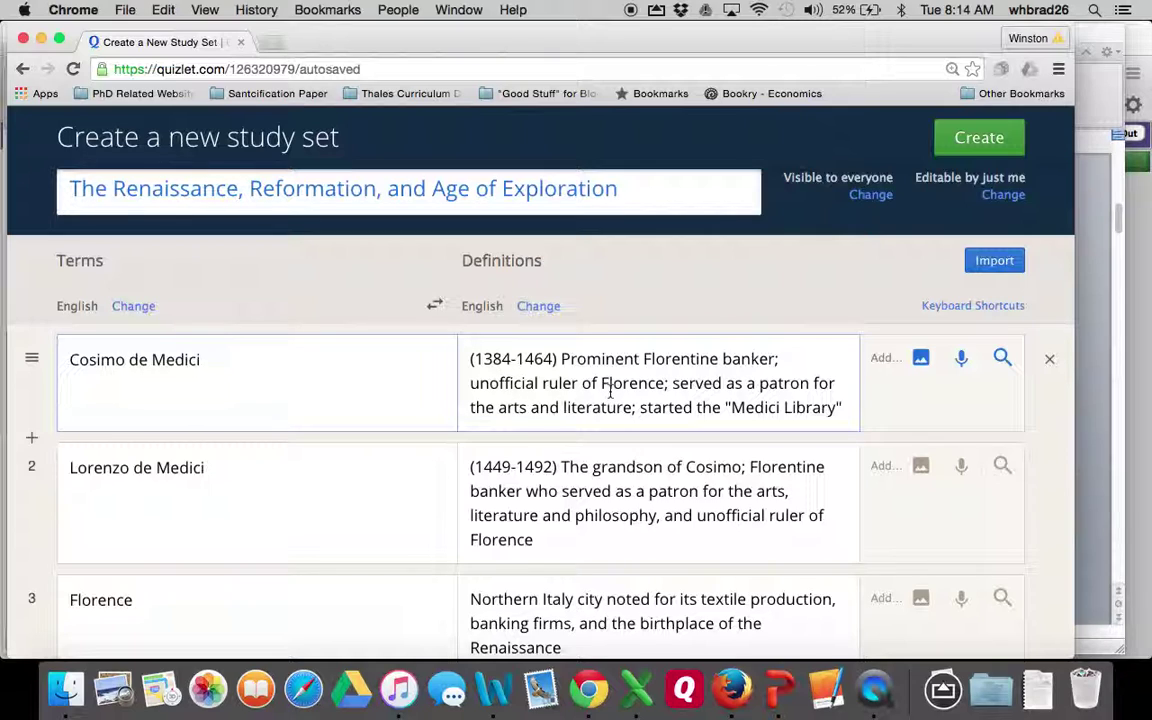
click(971, 140)
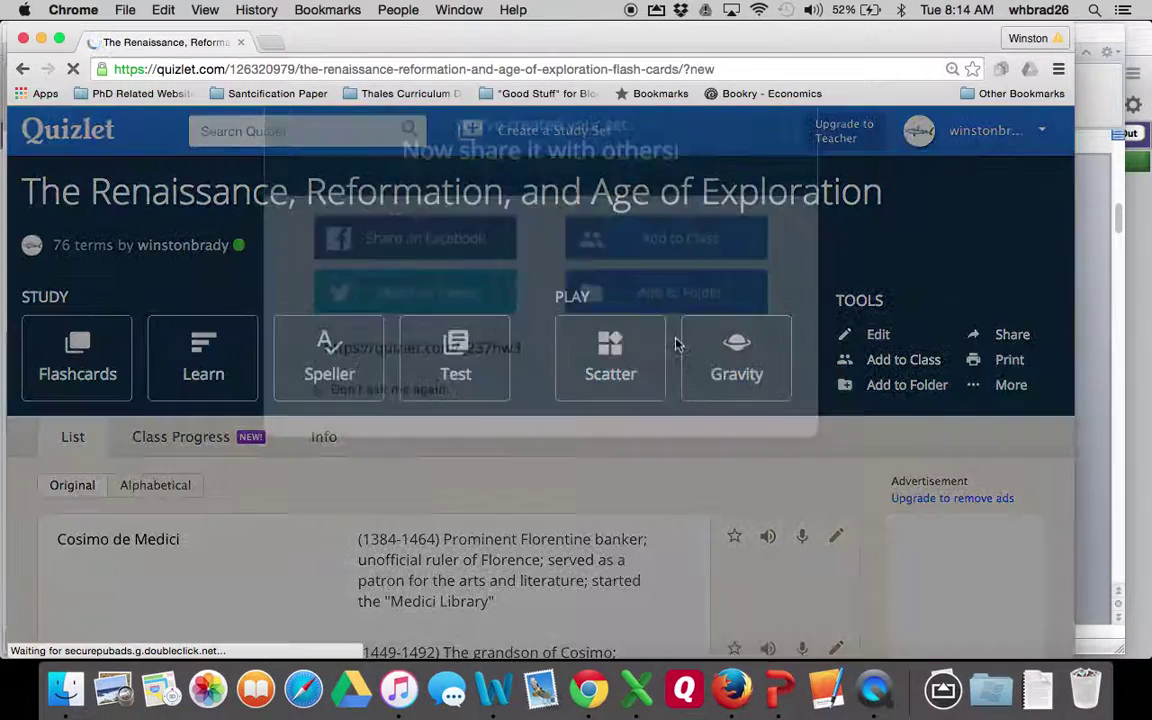
click(818, 120)
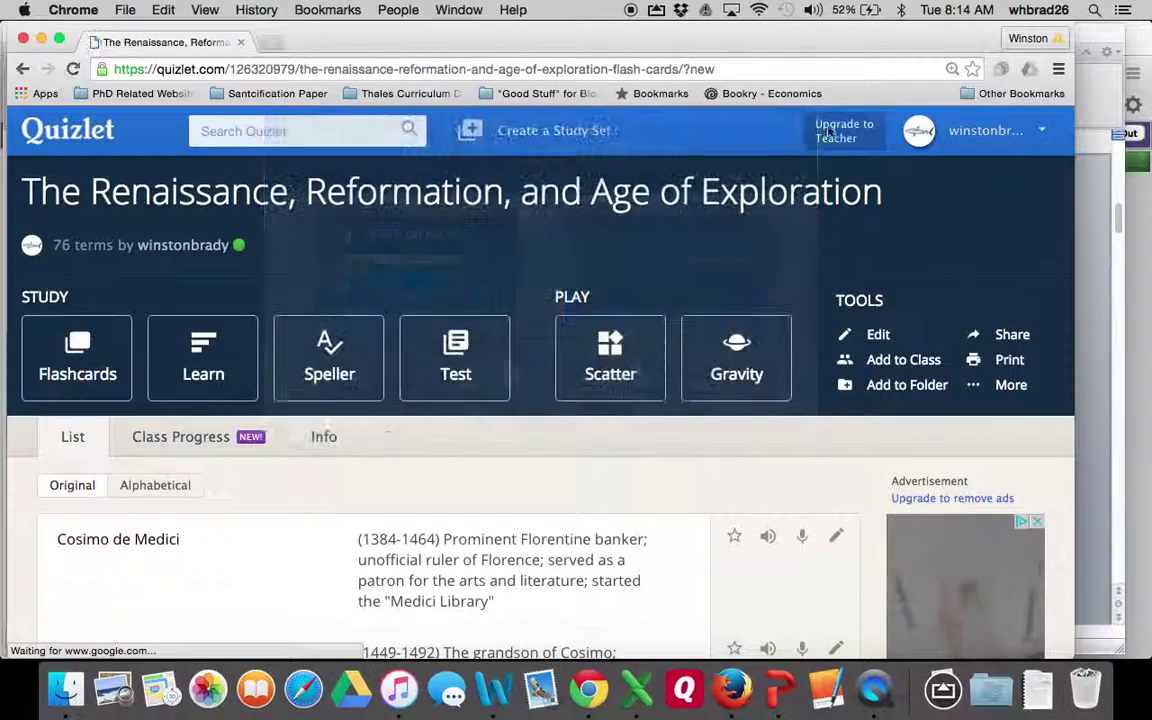
Copy the study set and create the copy titled "The Renaissance, Reformation, and Age of Exploration Part (II)".
click(1010, 385)
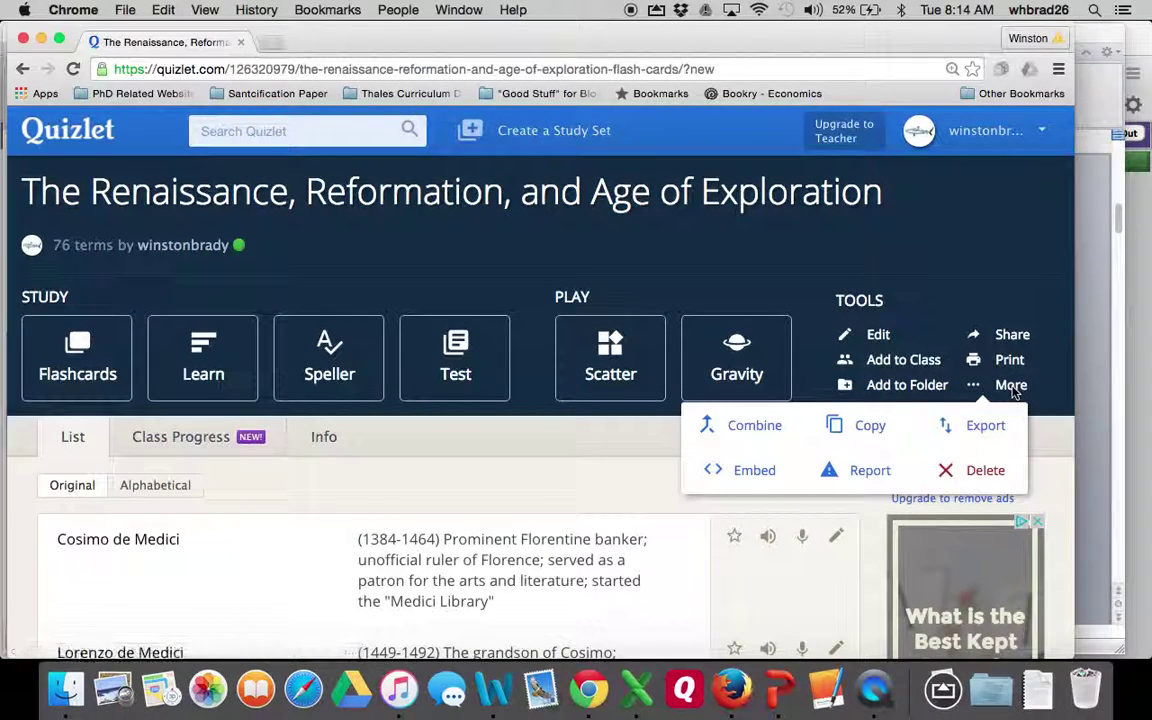
mouse_move(1001, 387)
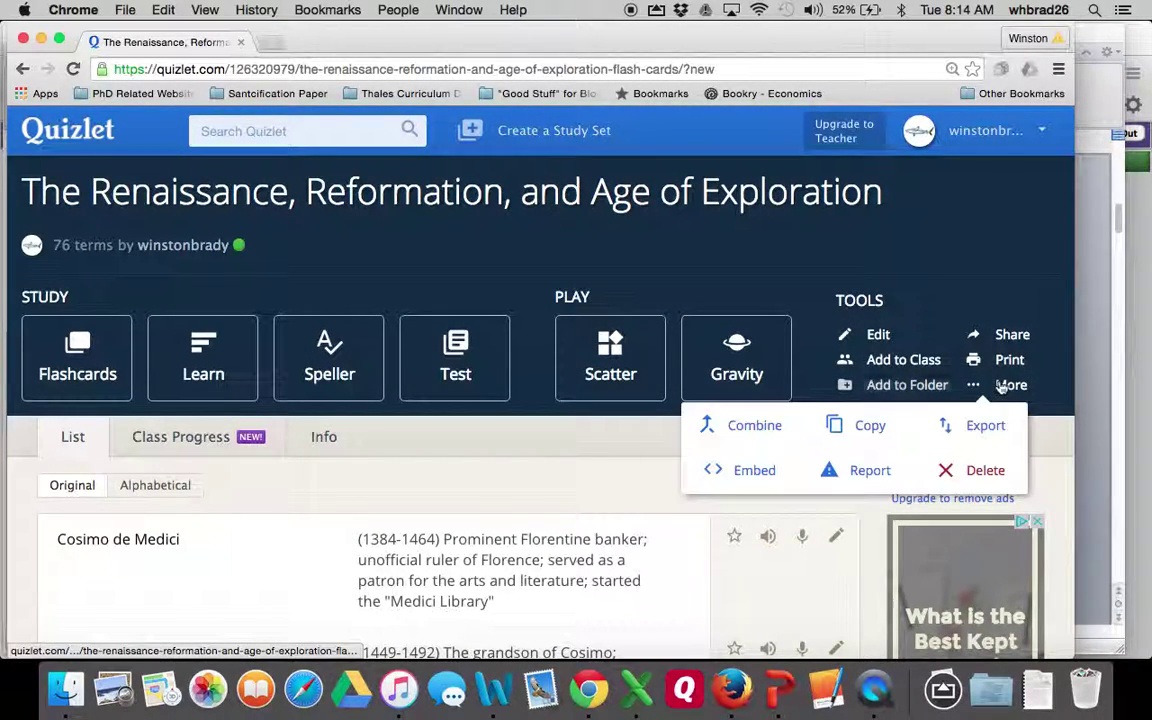
click(869, 446)
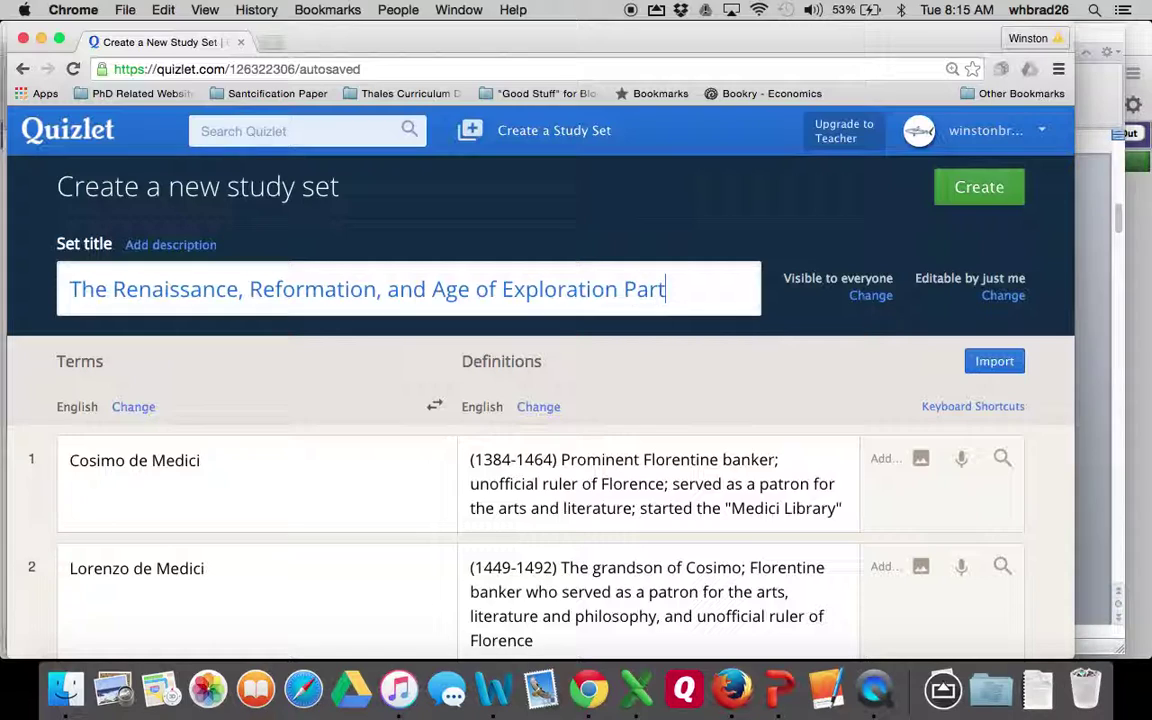
text(II)
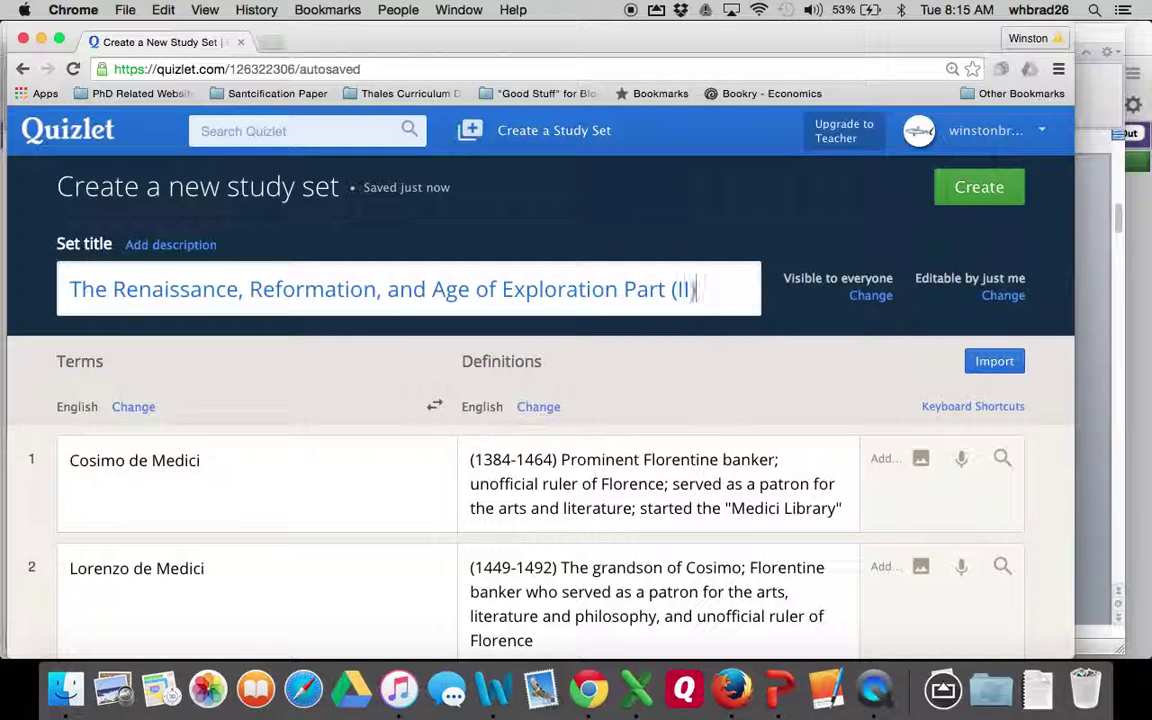
click(995, 200)
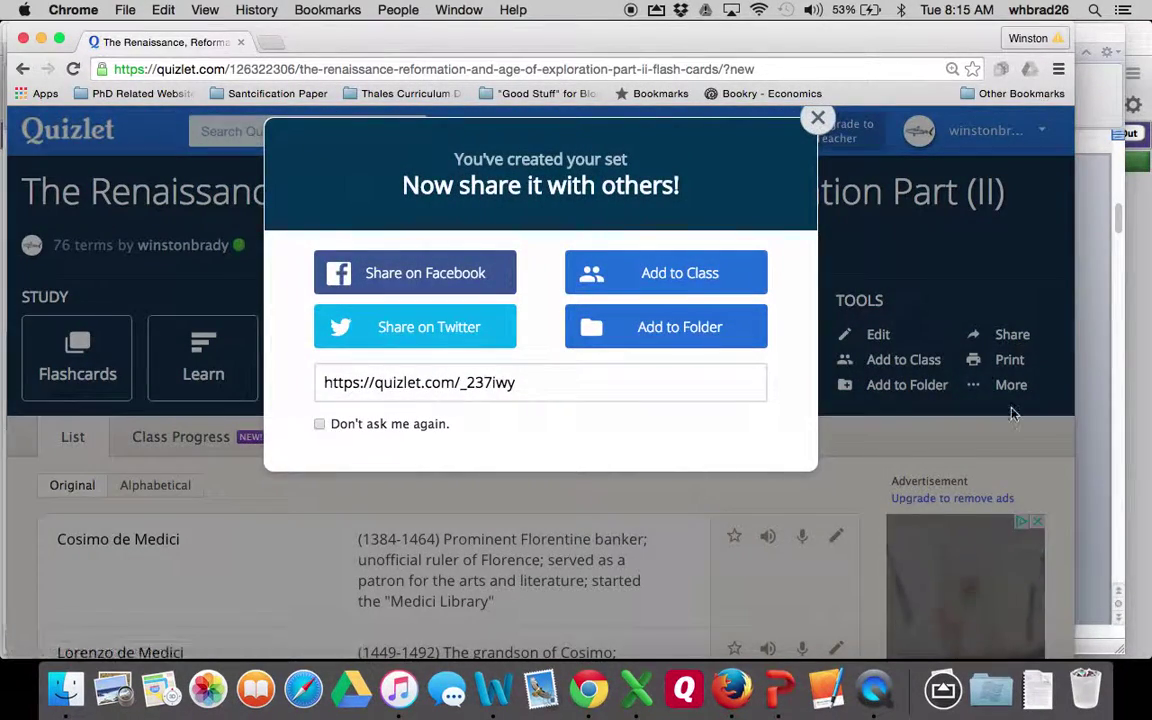
Dismiss the sharing prompt, export the Part (II) set's terms and copy all of the exported text.
click(1013, 411)
click(983, 388)
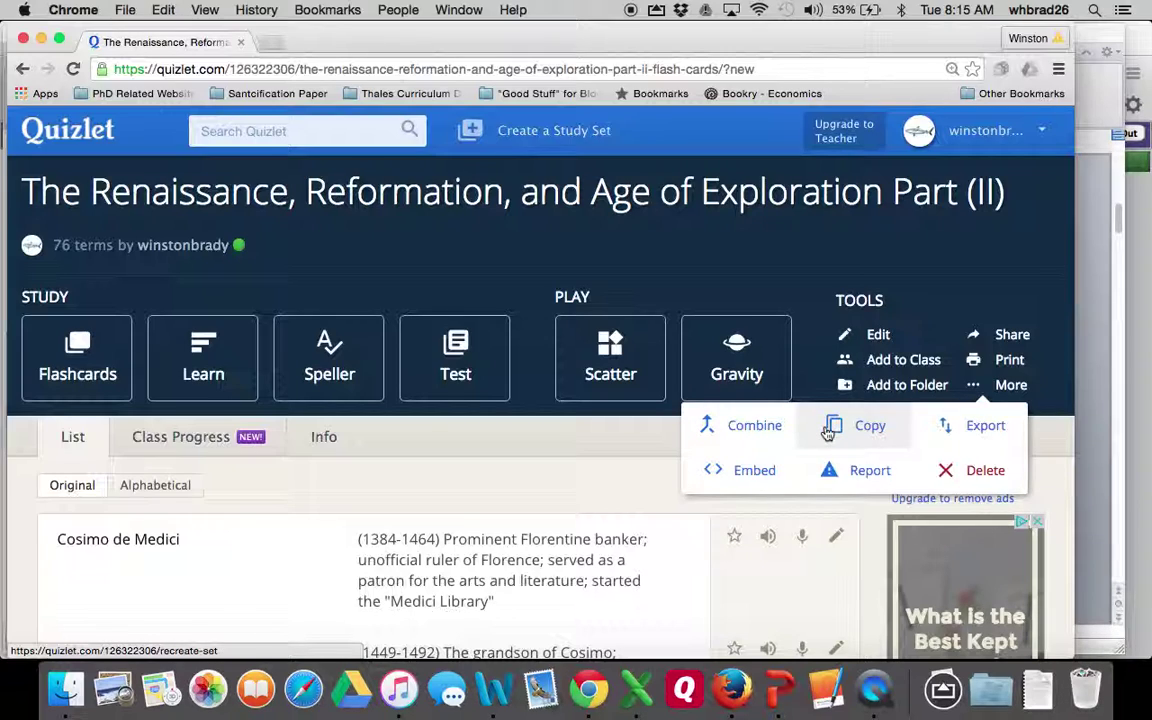
click(968, 426)
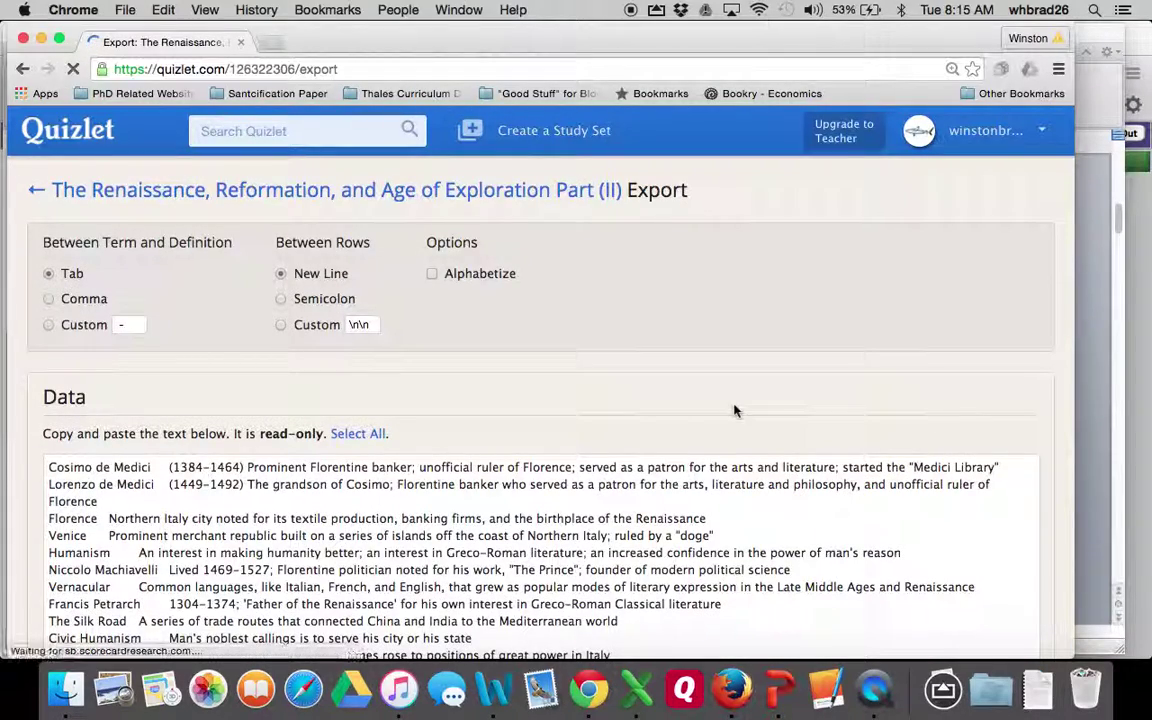
scroll(548, 470, down, 2)
scroll(527, 463, up, 2)
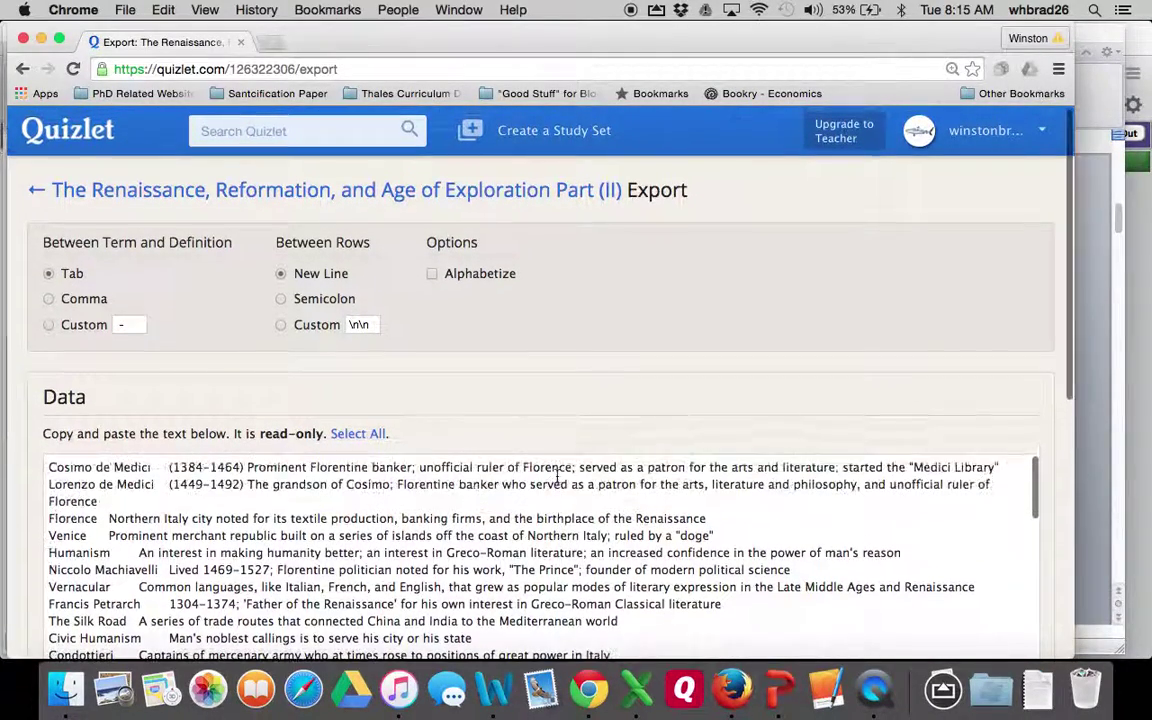
click(470, 481)
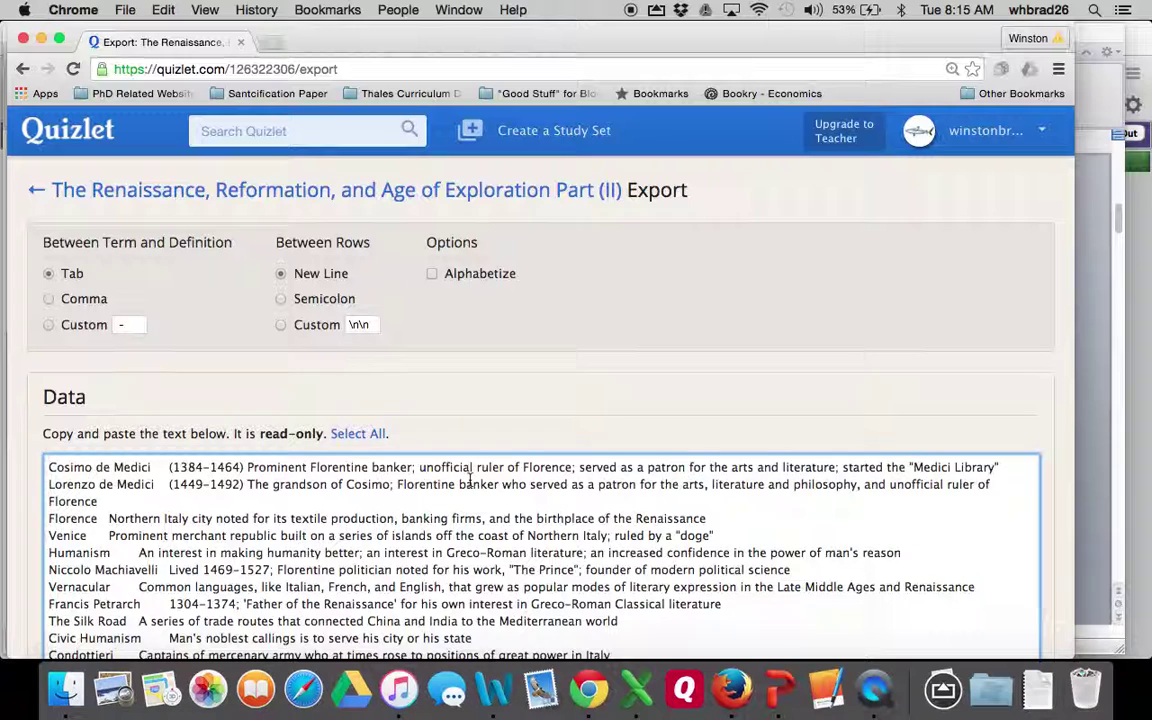
key(super+a)
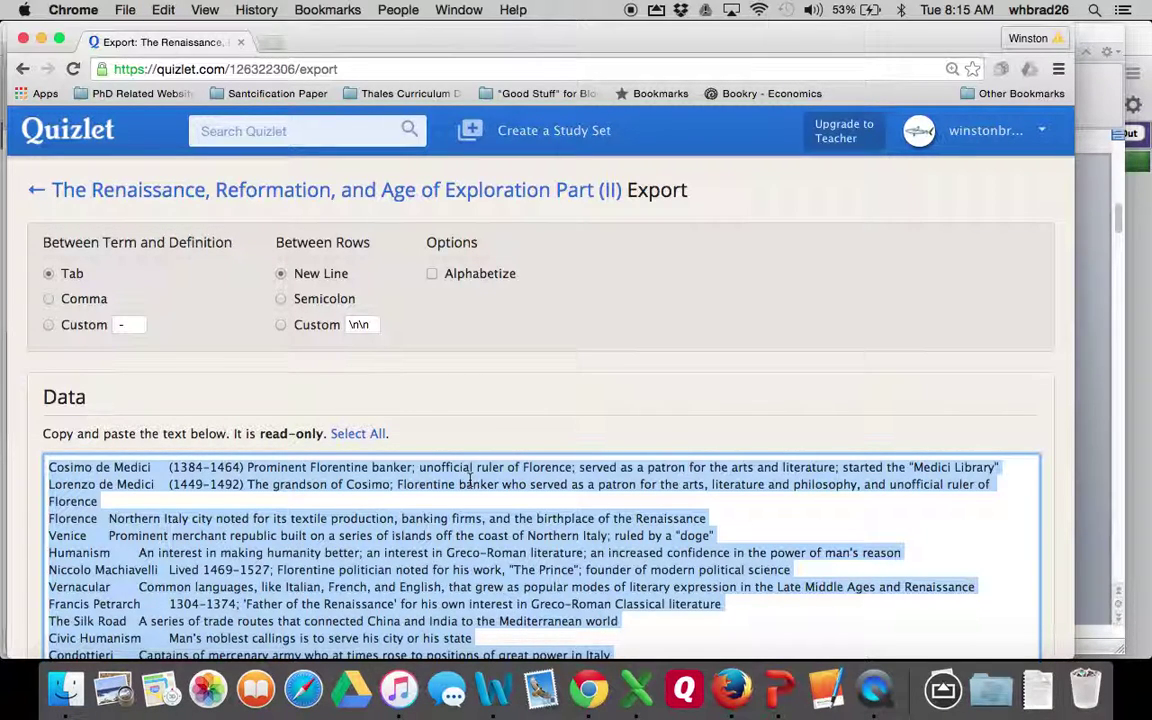
Start a new study set and paste the copied terms and definitions into its data import.
click(541, 133)
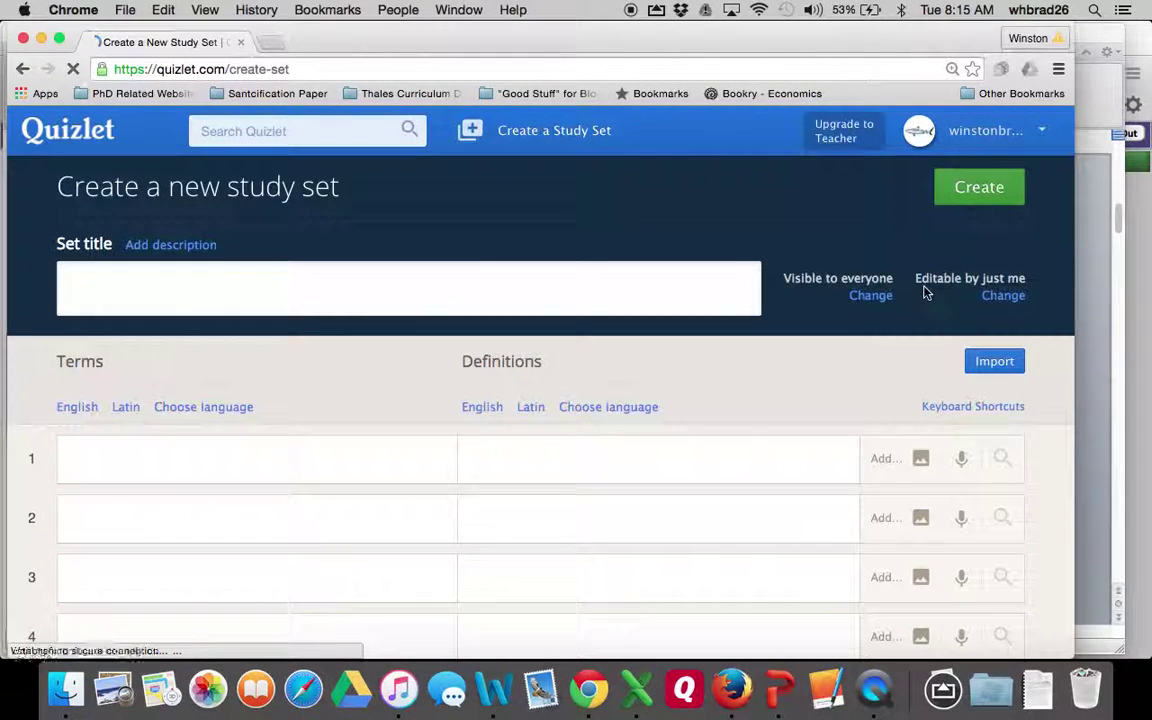
click(996, 364)
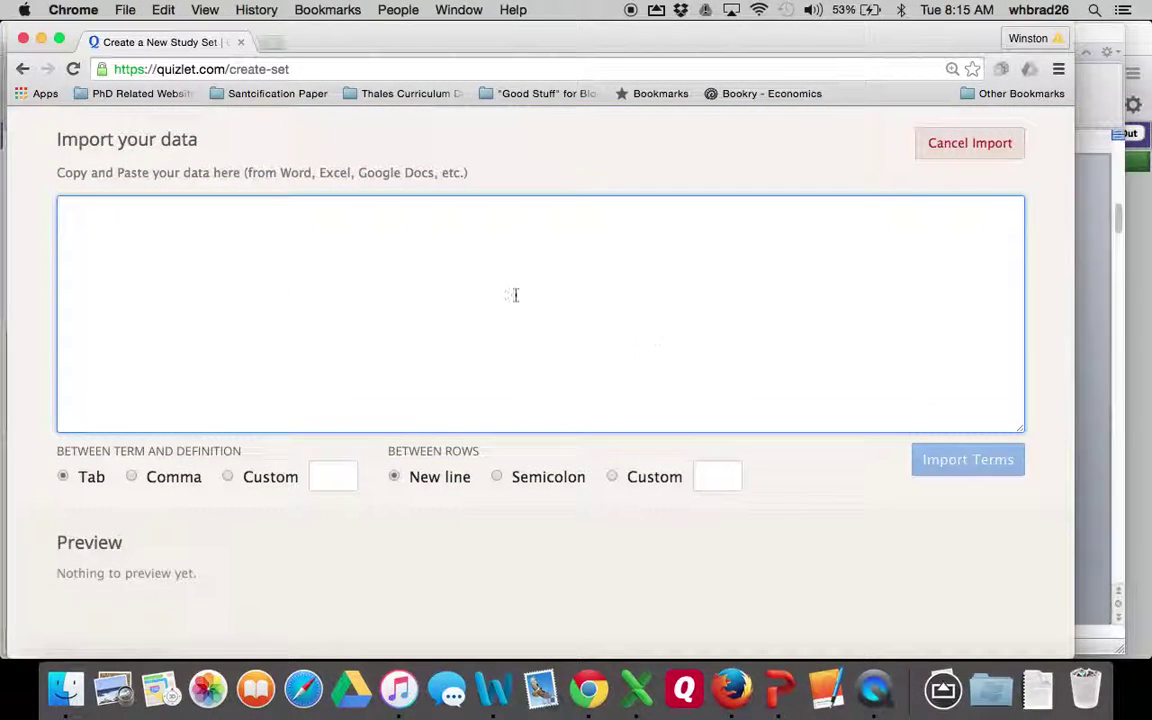
key(super+v)
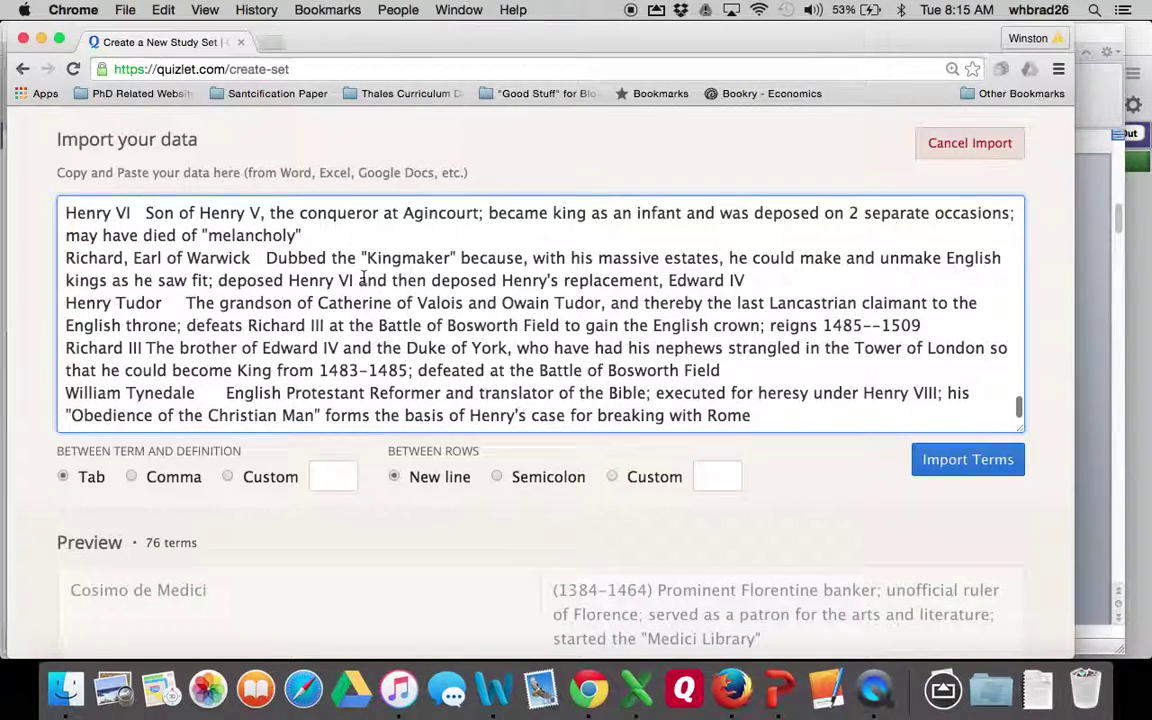
Look through the pasted terms and definitions in the import text, from William Tynedale back to the House of Visconti.
scroll(450, 285, down, 3)
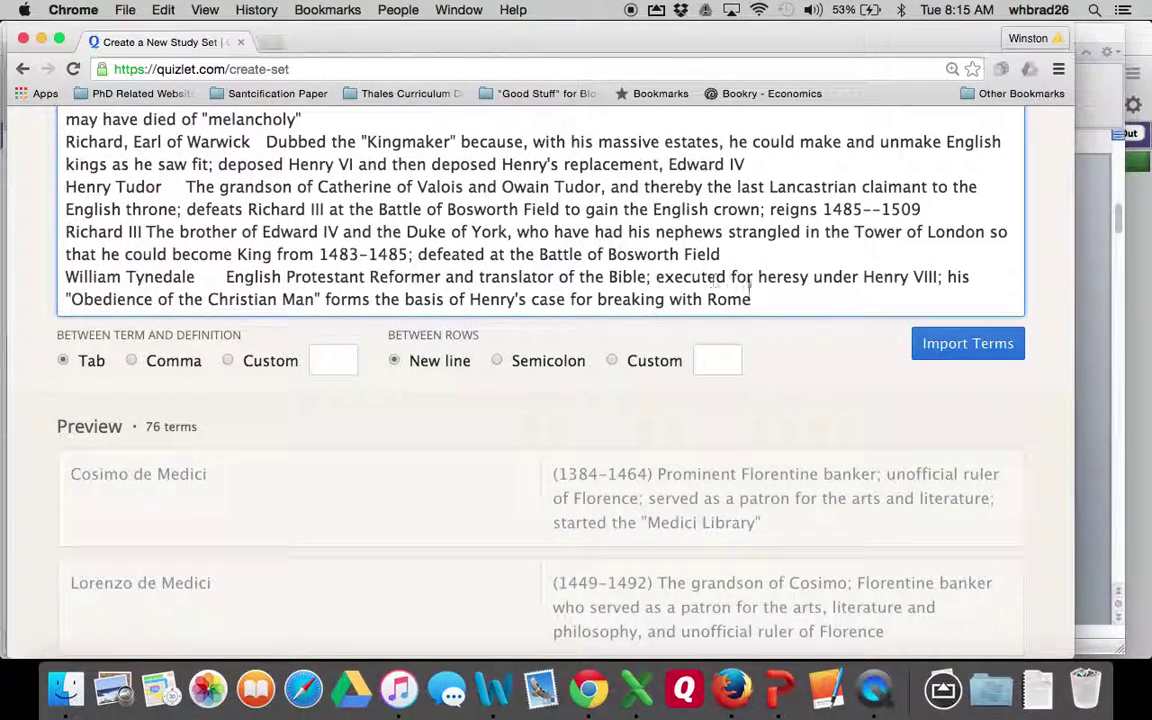
drag(782, 303, 60, 268)
click(231, 250)
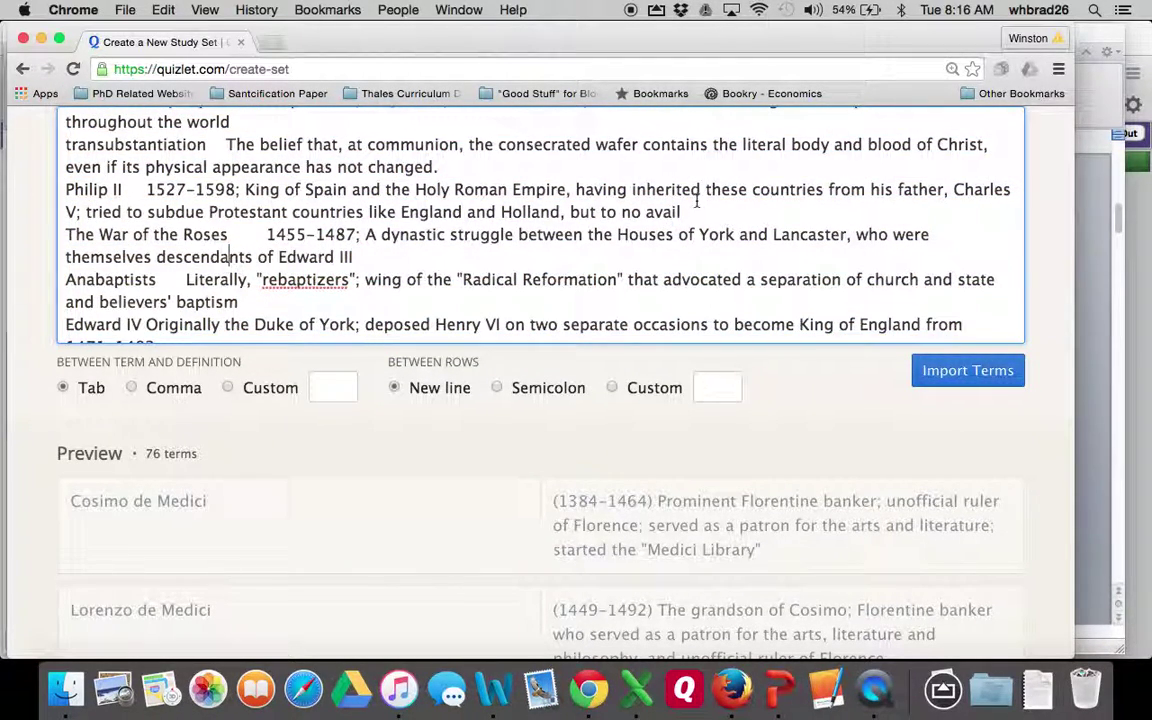
scroll(697, 205, up, 1)
scroll(712, 216, down, 15)
scroll(640, 230, down, 1)
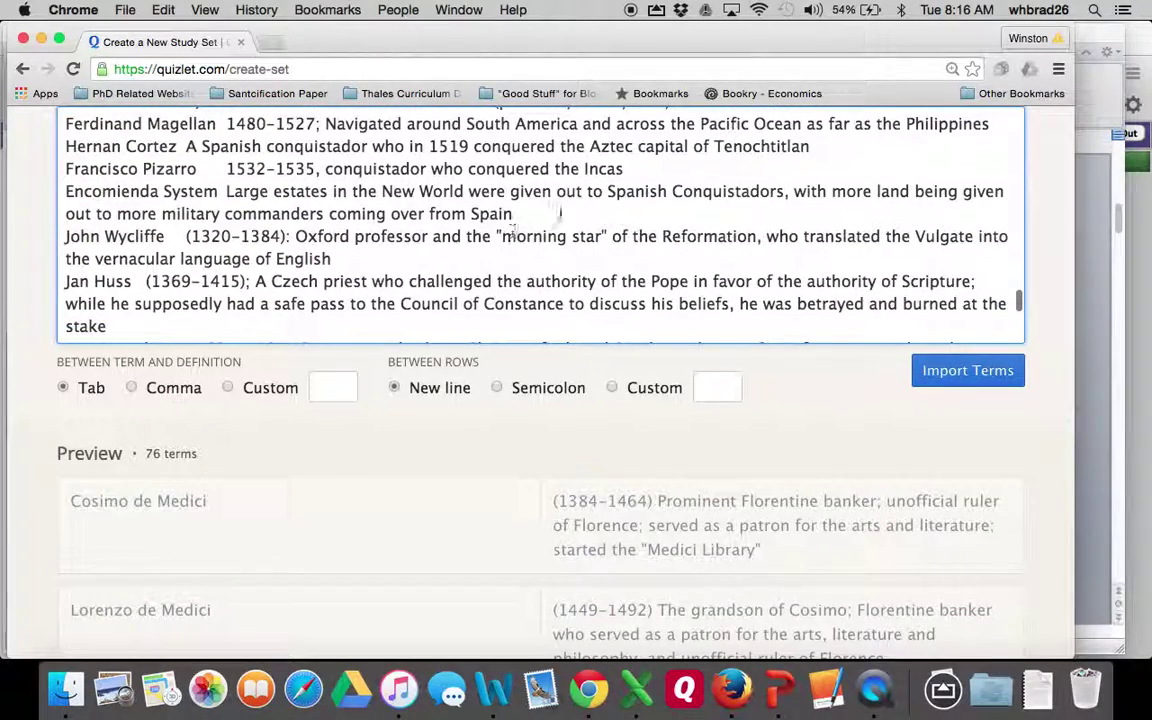
drag(447, 222, 68, 237)
click(308, 208)
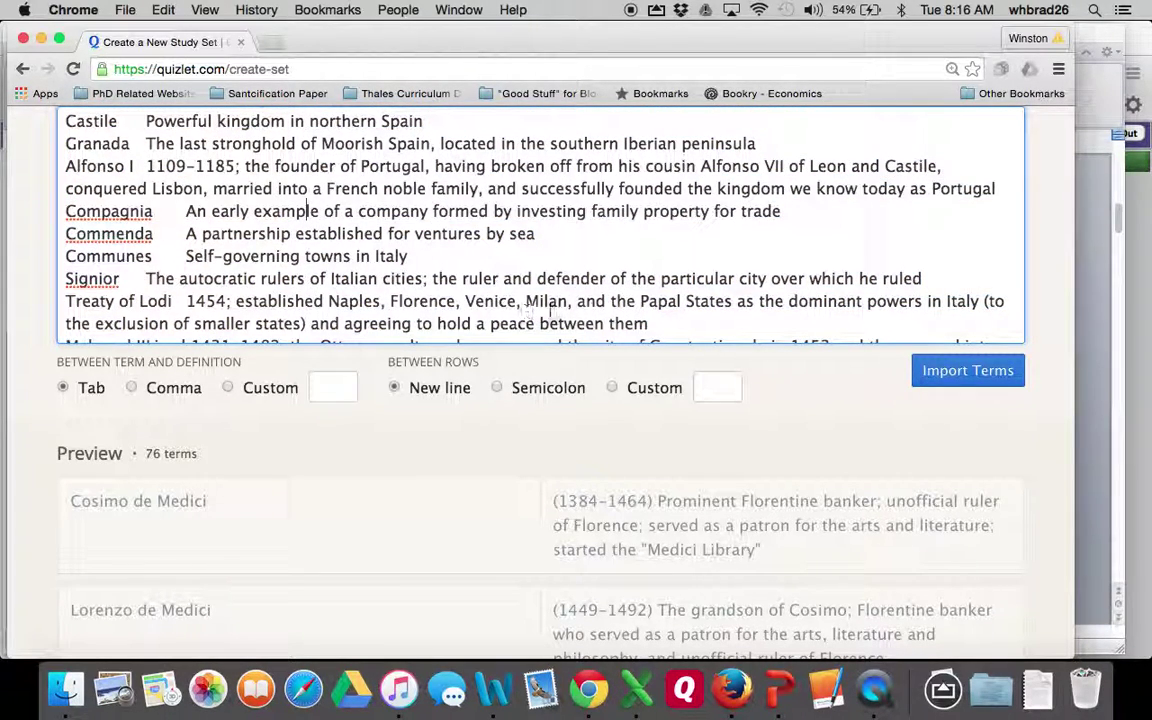
scroll(860, 383, up, 5)
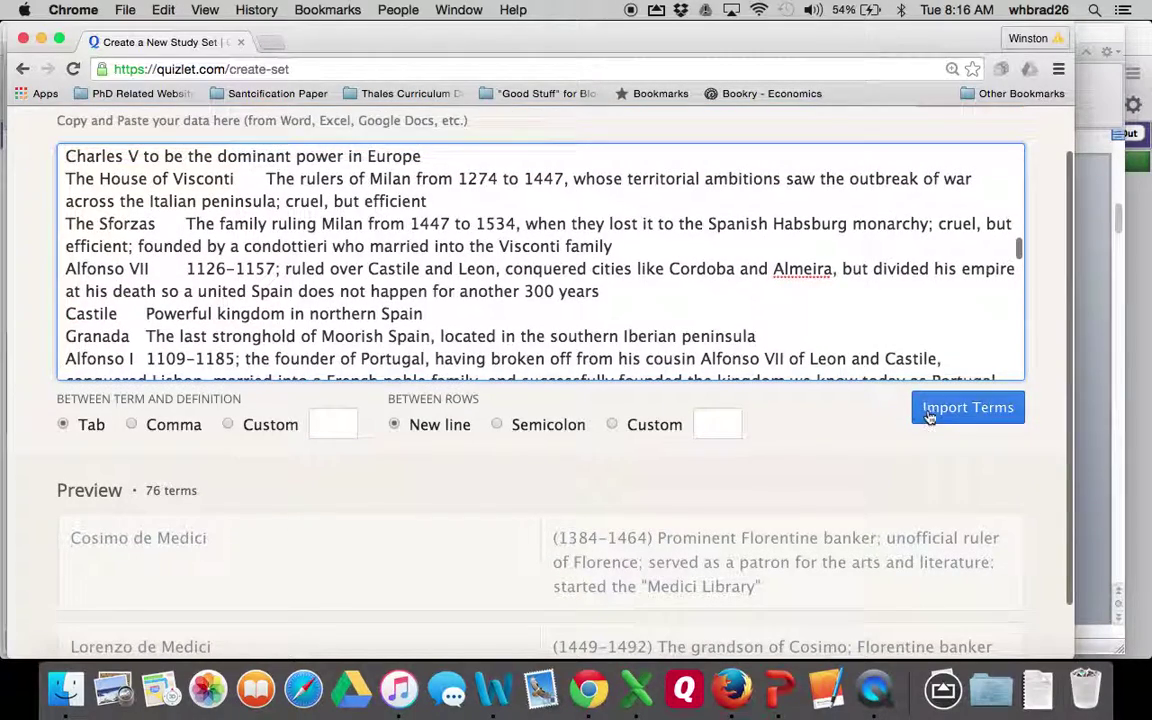
Import the pasted terms into the new study set and check the resulting rows.
click(930, 409)
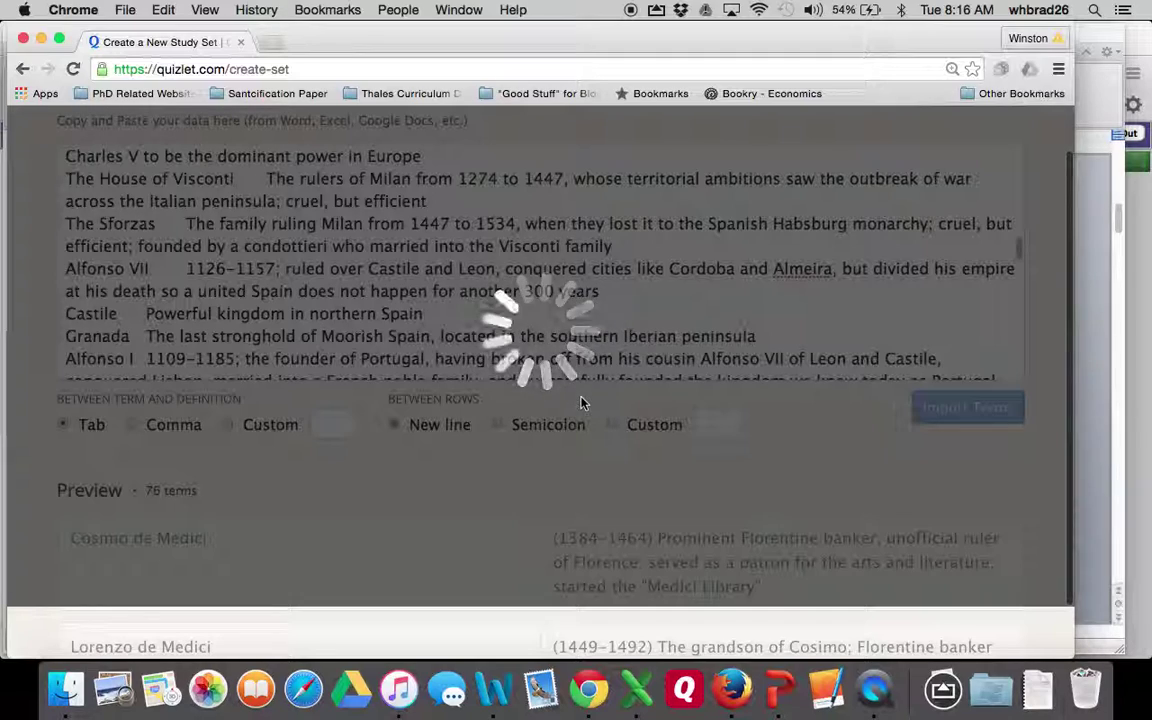
scroll(578, 403, down, 10)
scroll(478, 210, up, 10)
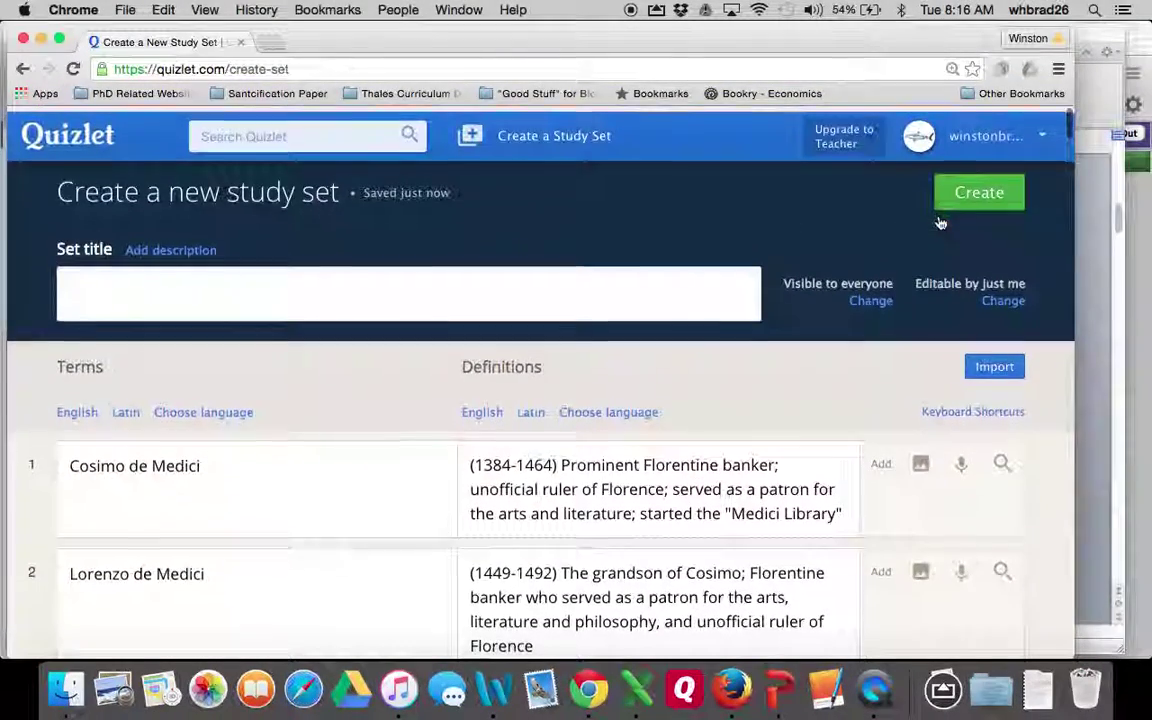
Title the new study set "Sample Quizlet Pool".
text(S)
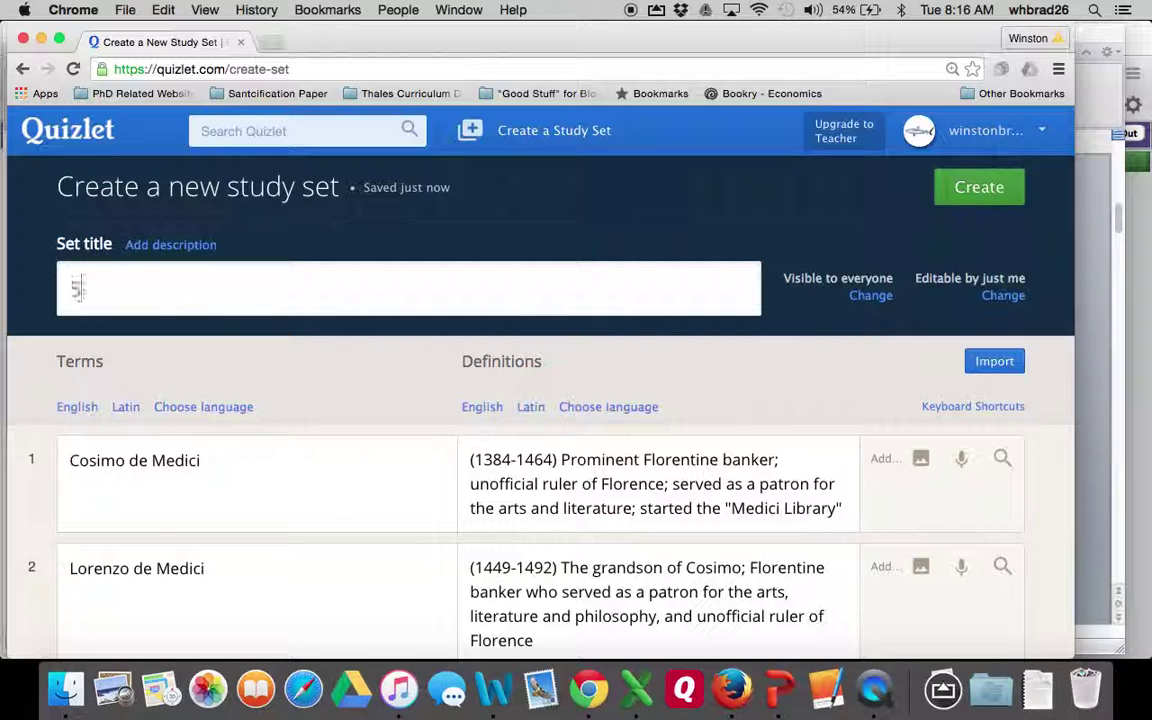
text(aampl)
key(BackSpace)
text(mple Quiz)
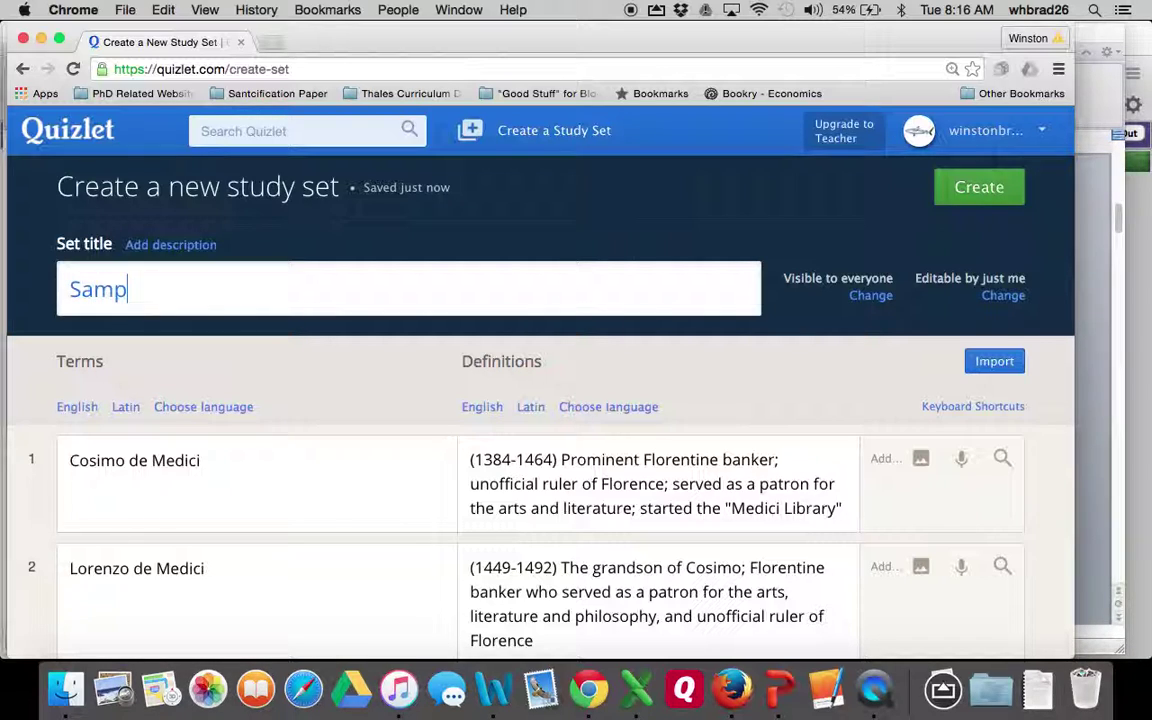
key(BackSpace)
text(uizlet Pool)
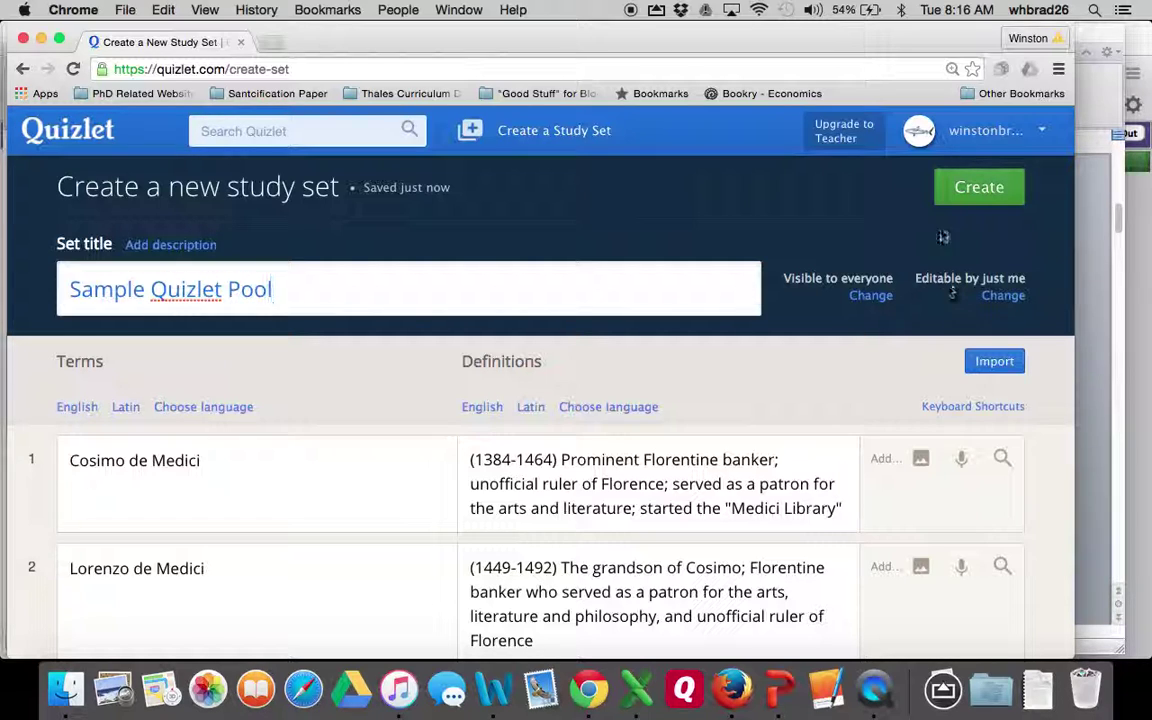
Create the set with English as both the term and definition language, and dismiss the sharing prompt.
click(978, 192)
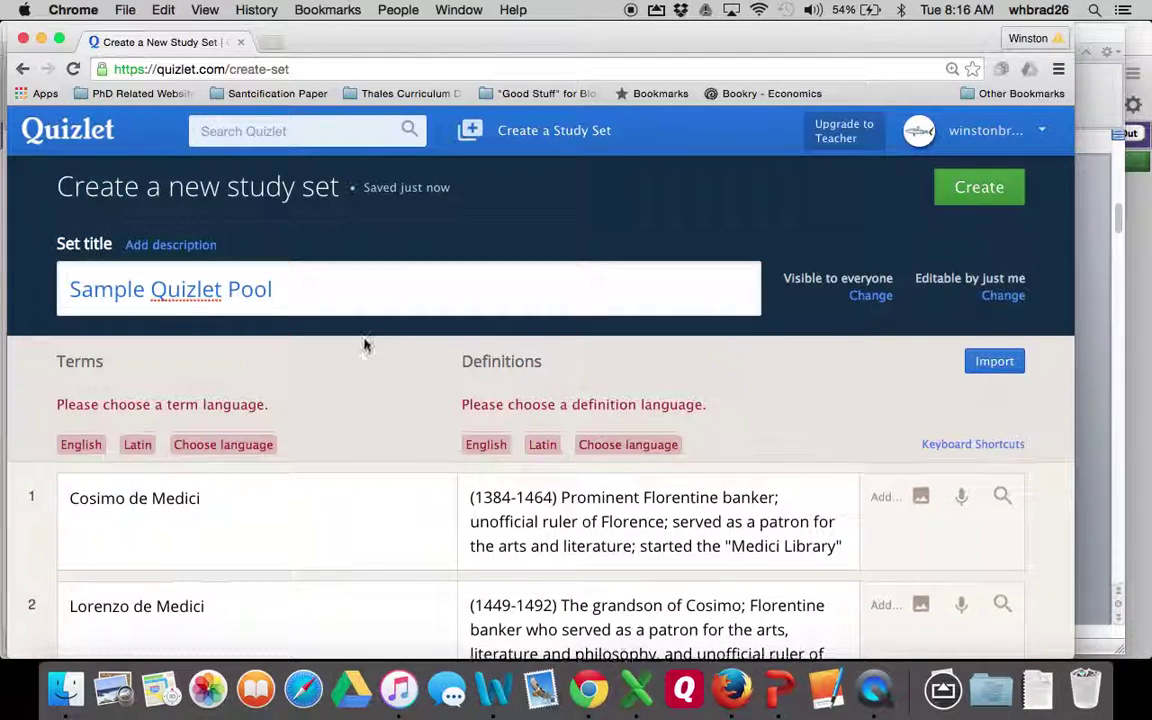
click(470, 444)
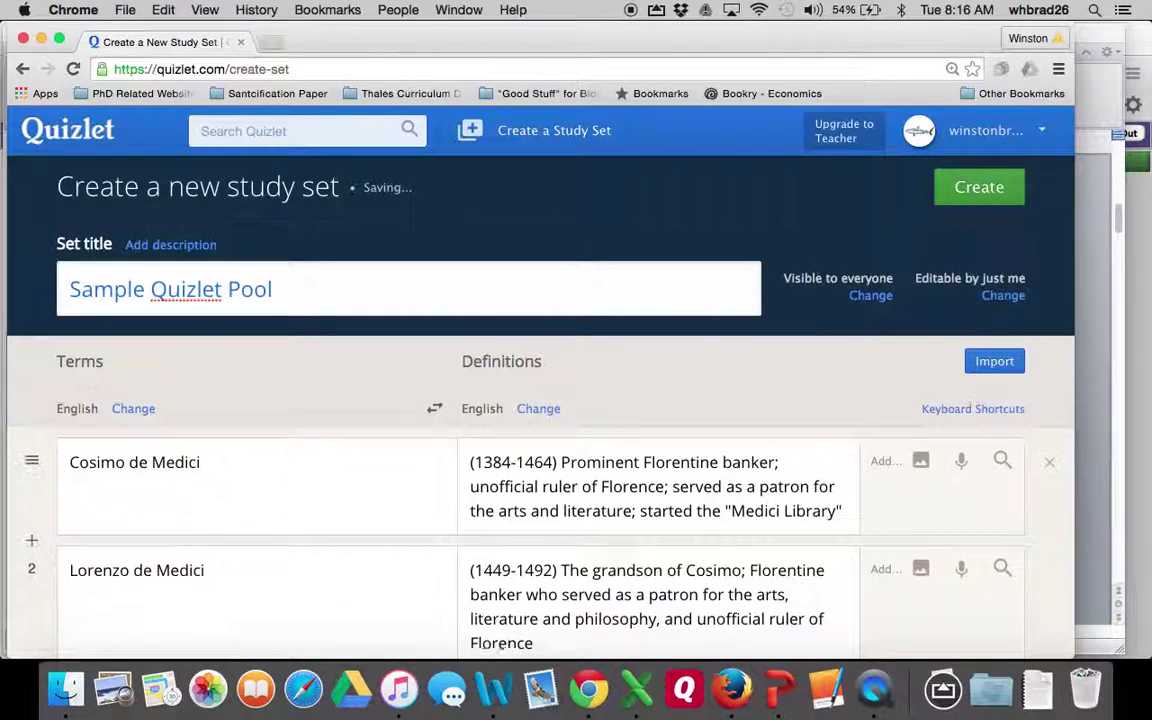
click(978, 187)
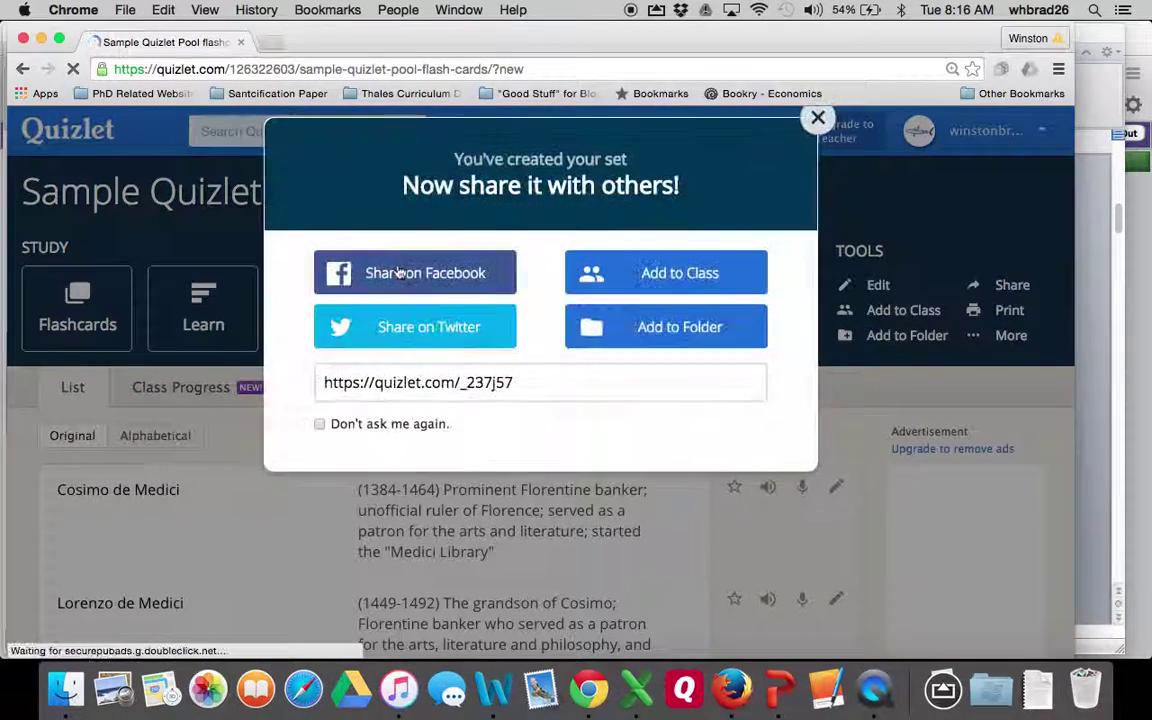
click(818, 117)
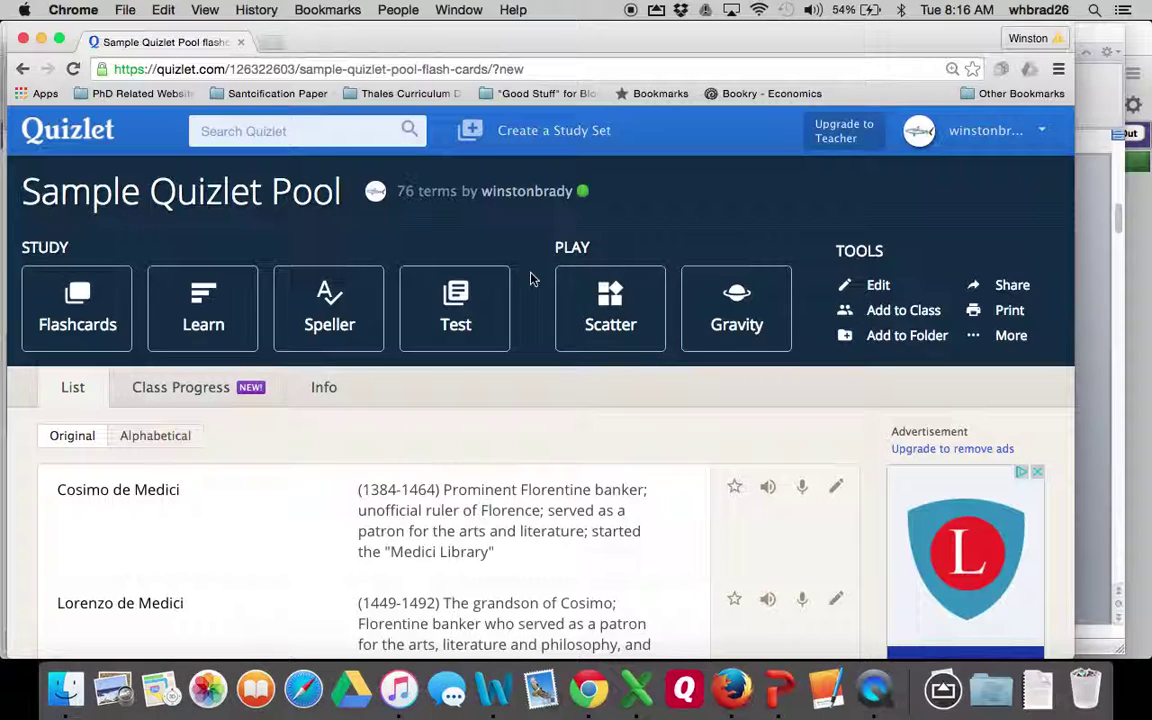
Open the Test mode of Sample Quizlet Pool and generate a test with only multiple choice questions, excluding written, matching and true/false.
click(455, 306)
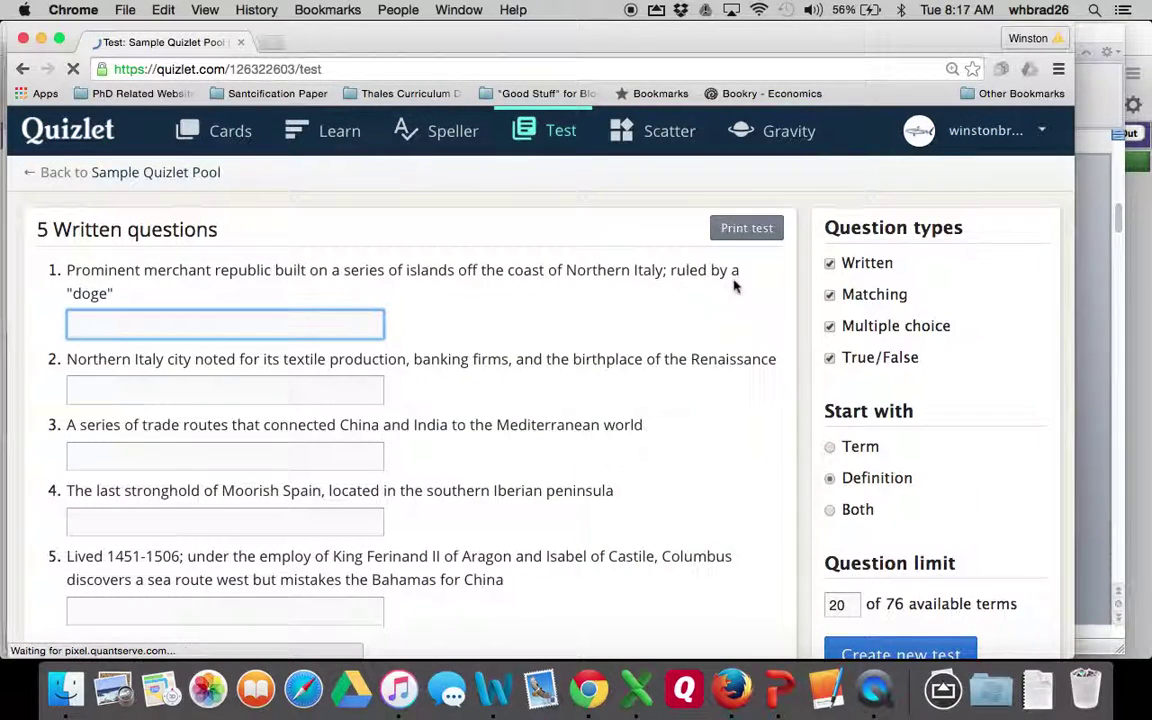
scroll(784, 368, down, 2)
scroll(784, 368, down, 1)
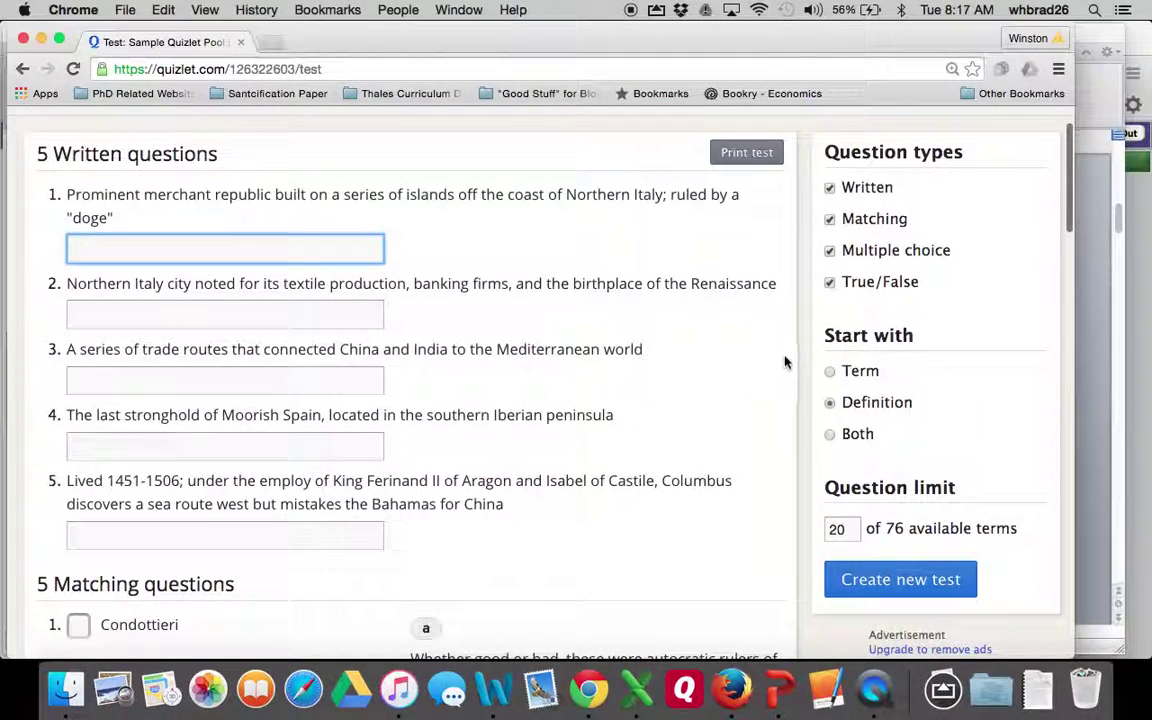
click(829, 189)
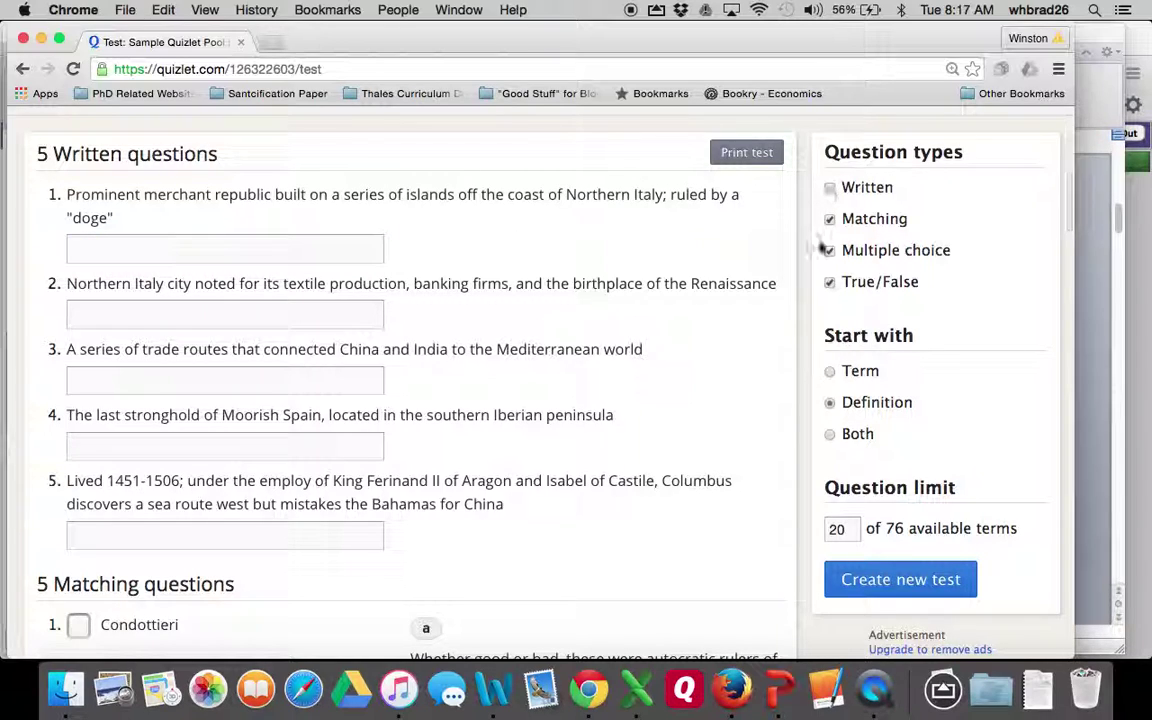
click(829, 219)
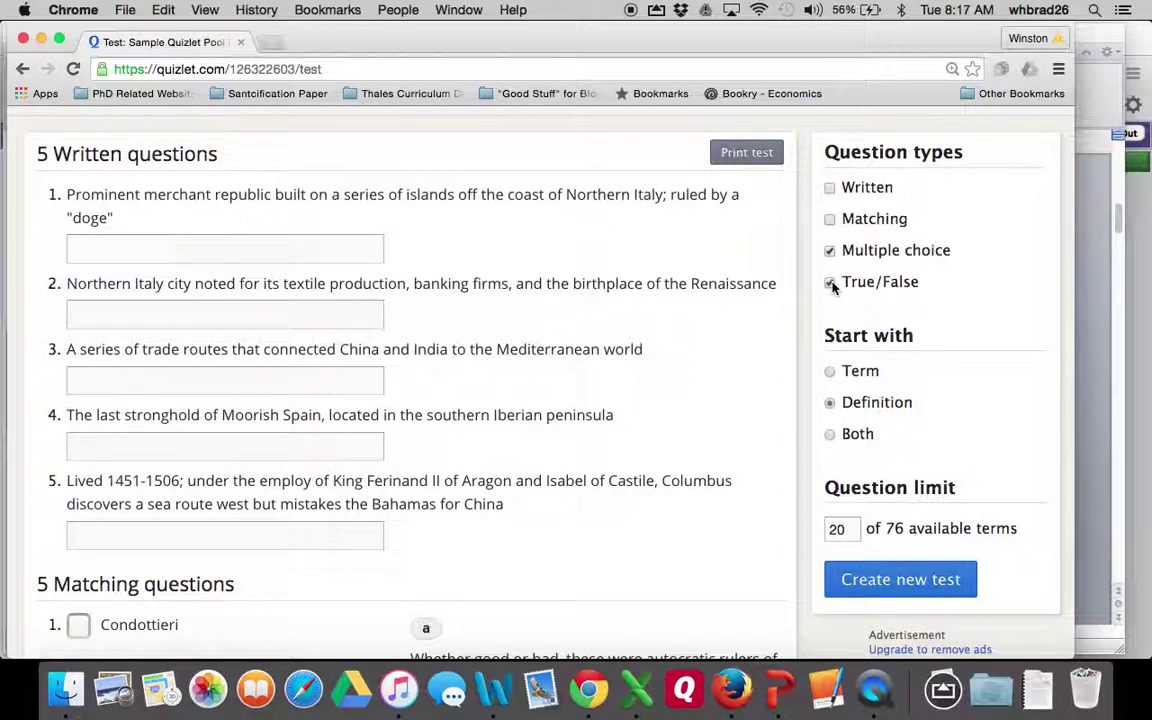
click(829, 283)
click(895, 579)
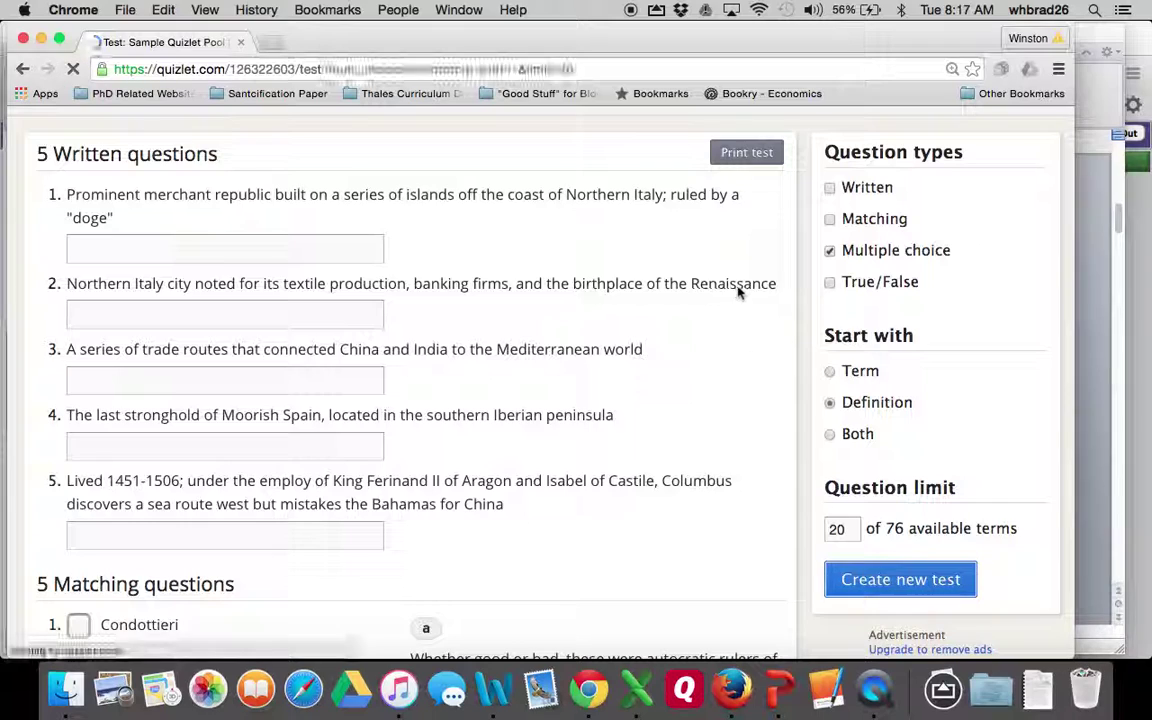
scroll(768, 492, down, 2)
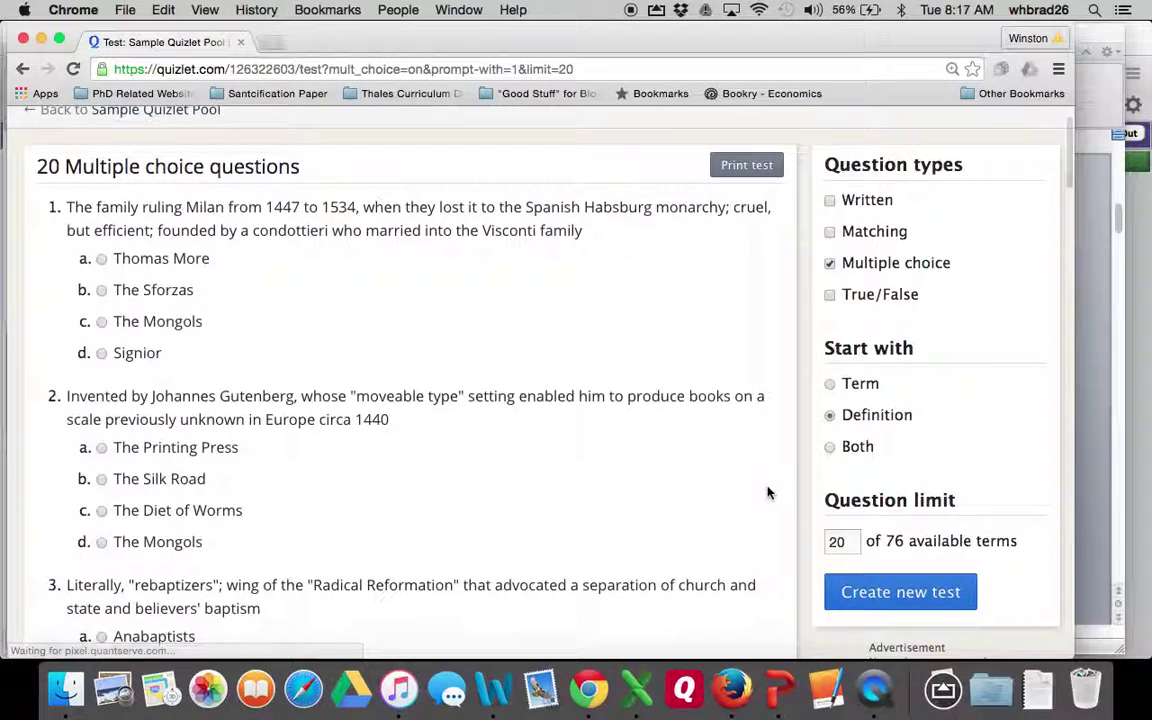
click(824, 408)
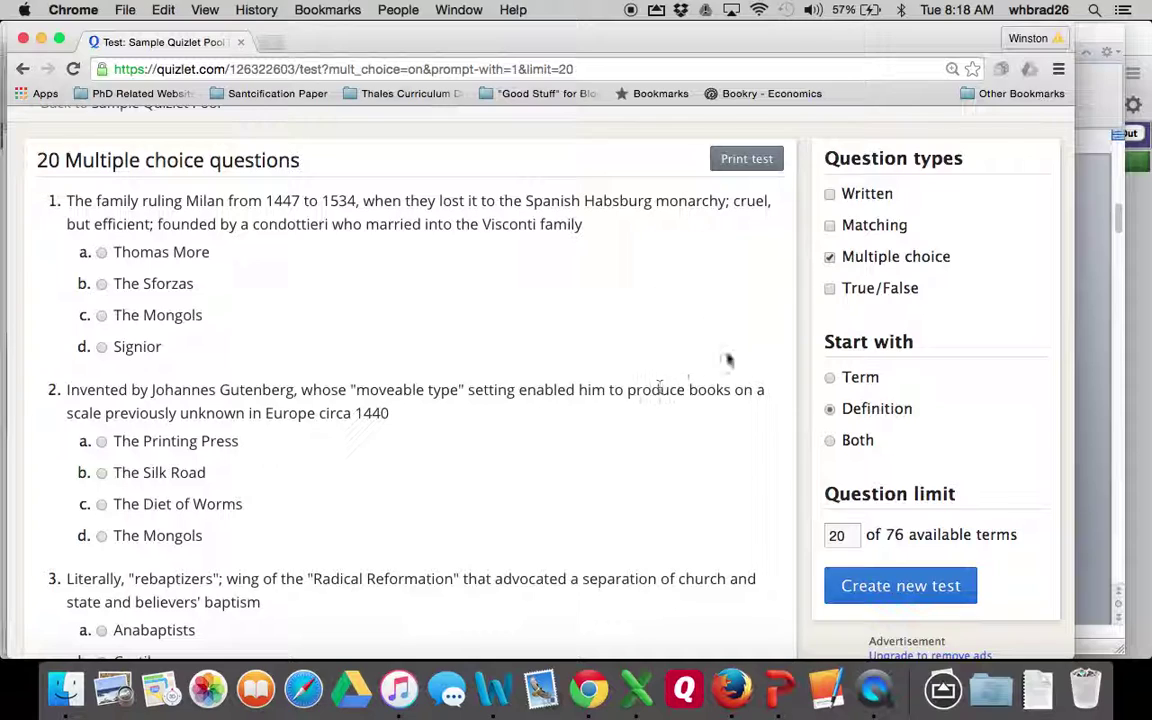
Generate a test with only true/false questions and answer its Jan Huss question as False.
click(830, 257)
click(830, 288)
click(890, 582)
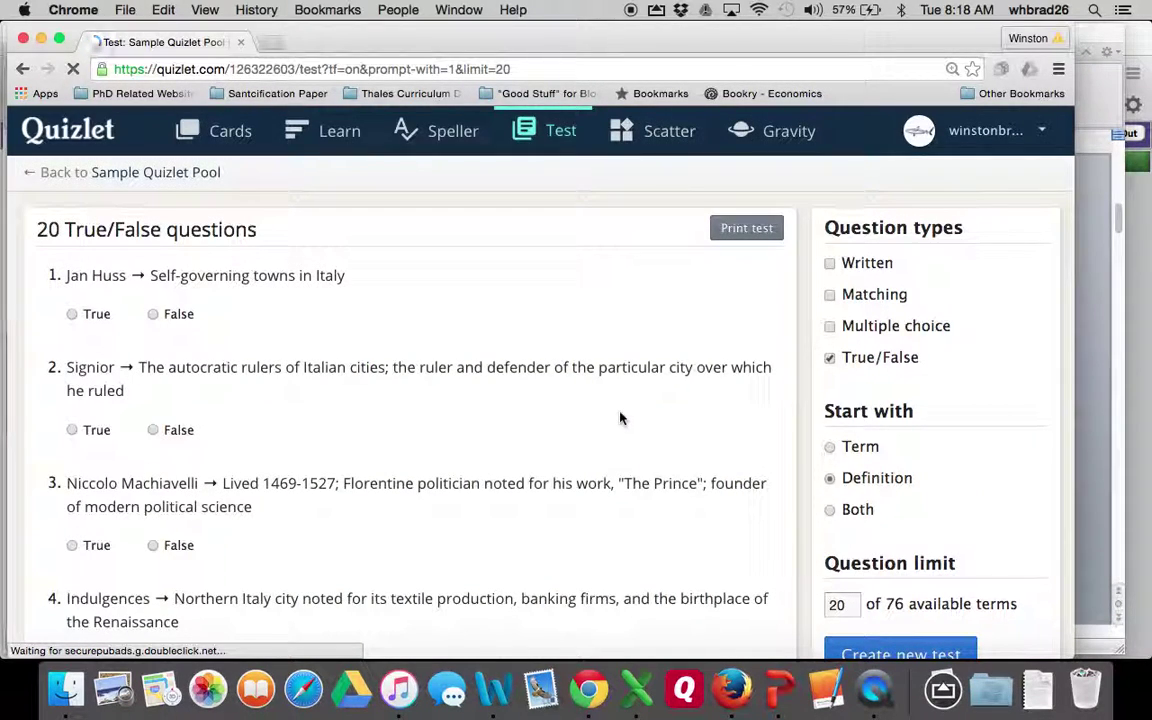
scroll(620, 418, down, 1)
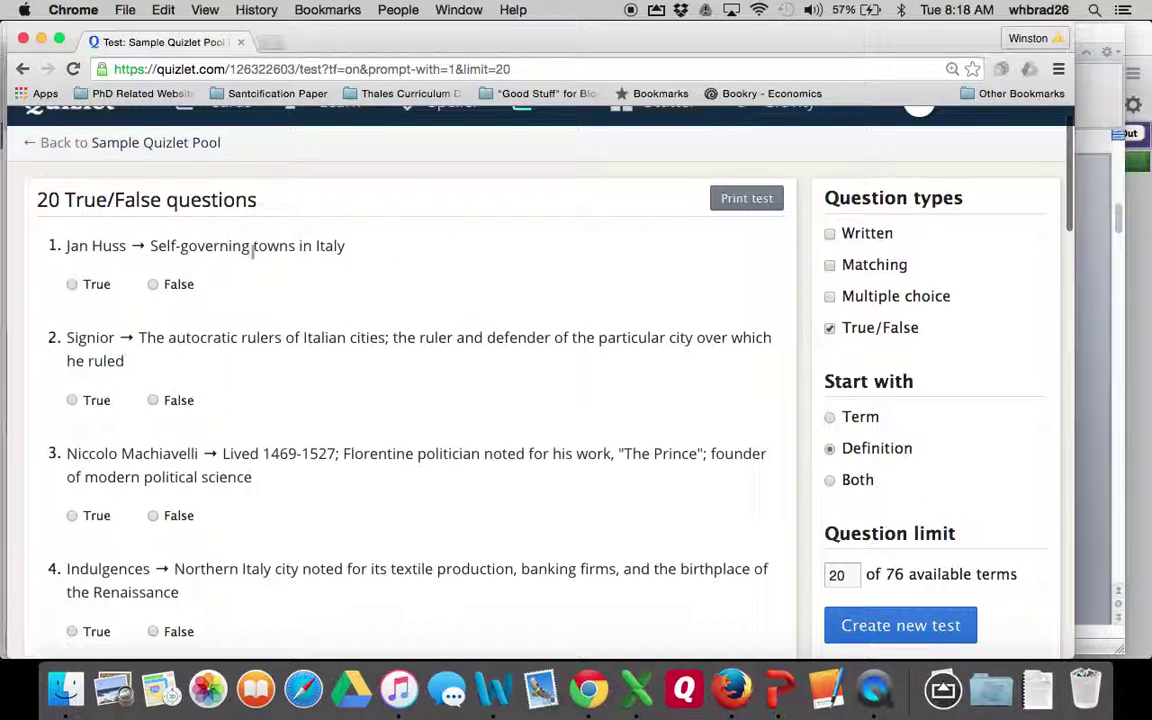
click(158, 284)
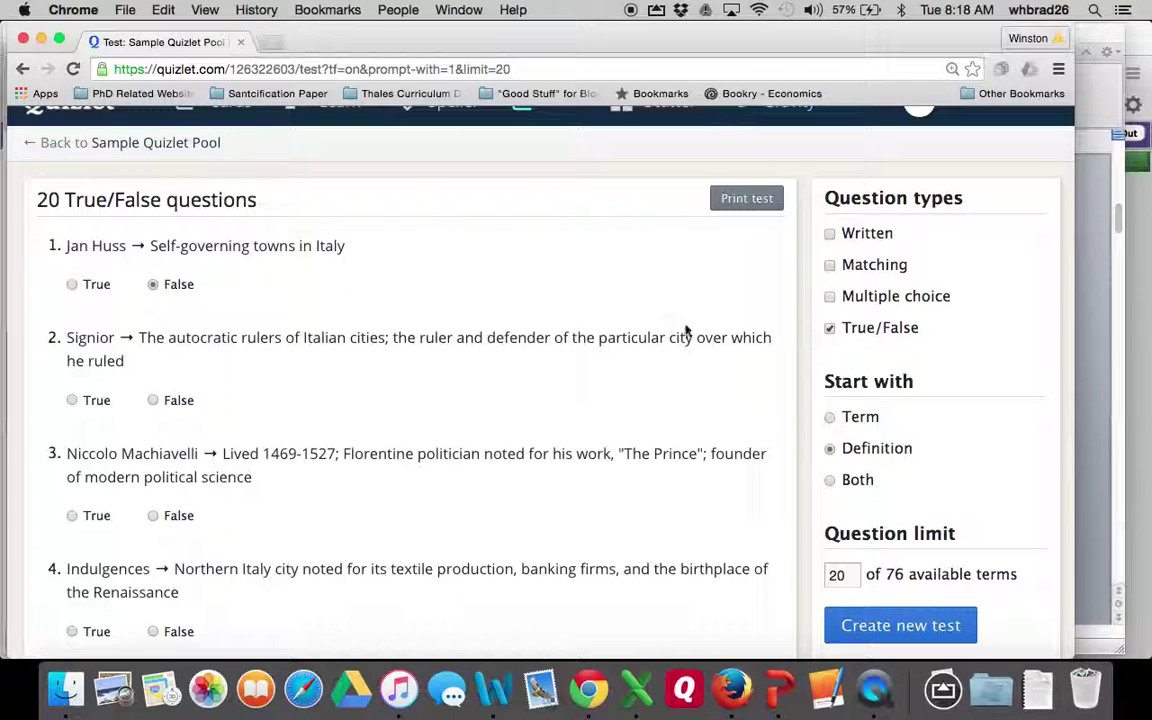
Switch the question type back to multiple choice only and generate the test twice for a fresh set of questions.
click(829, 329)
click(826, 266)
click(830, 296)
scroll(794, 404, down, 2)
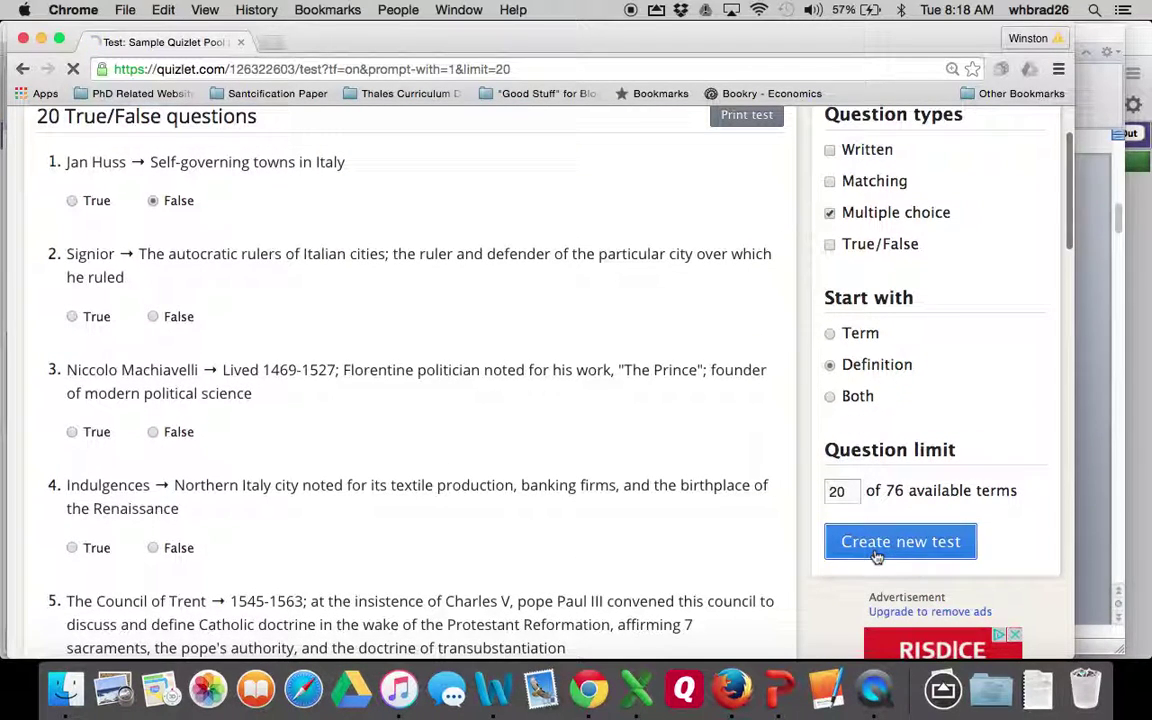
click(876, 556)
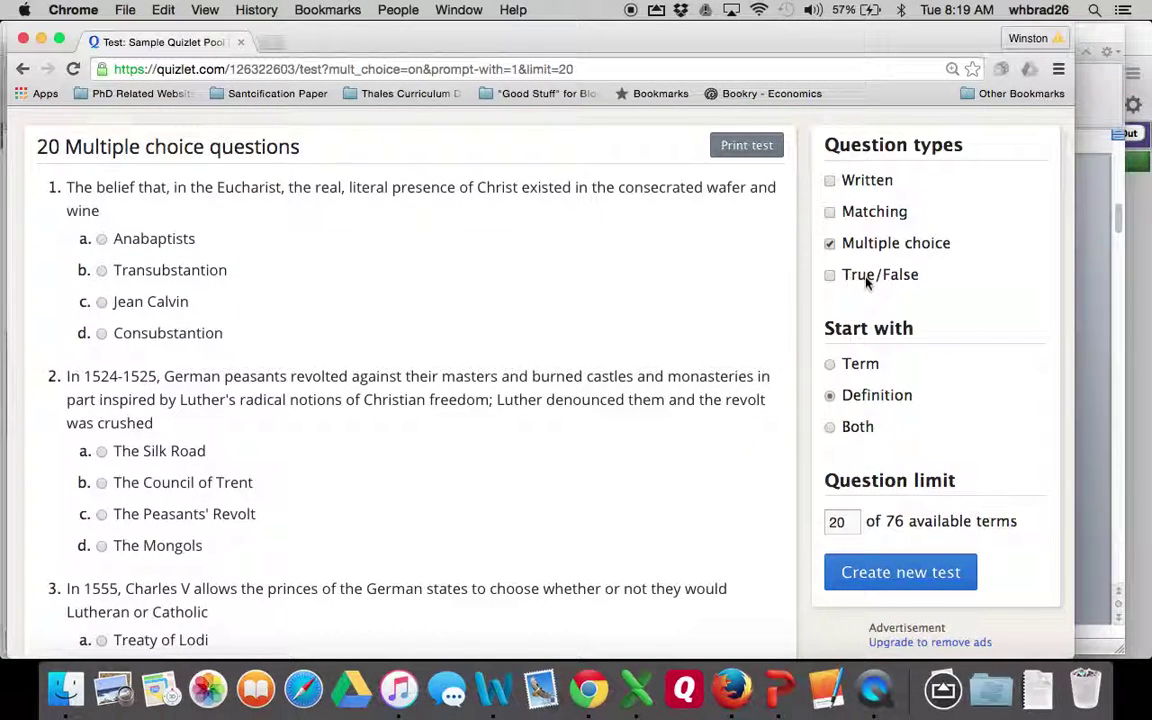
click(903, 574)
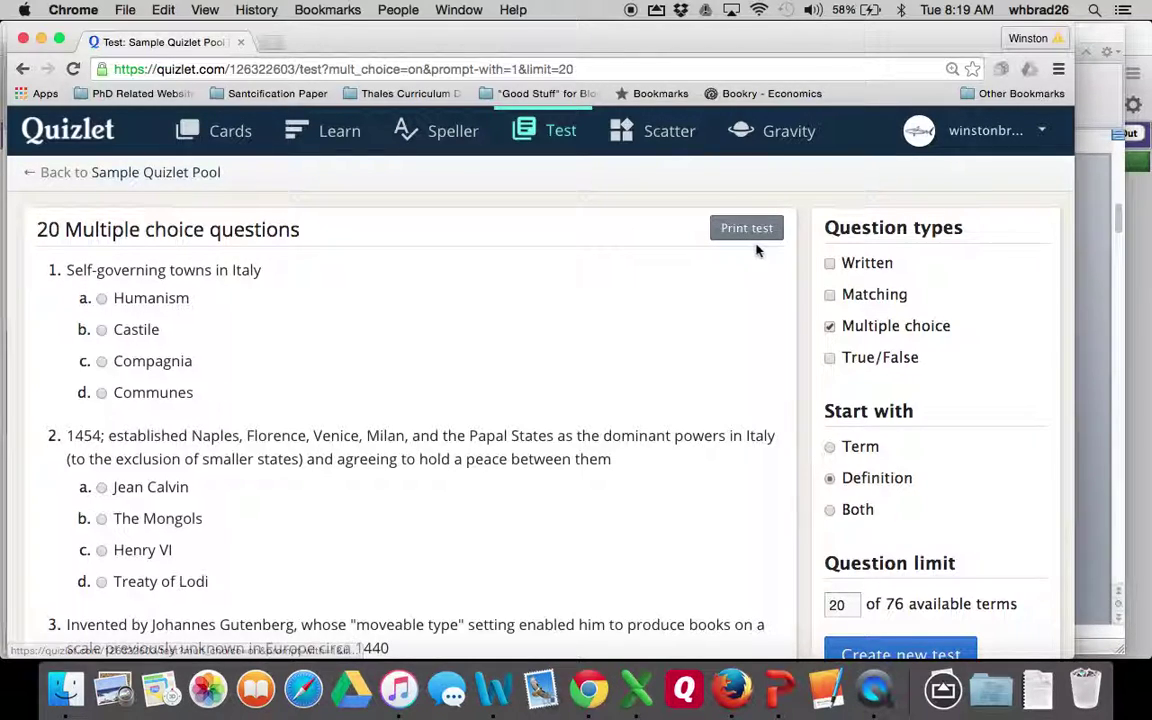
Start printing the multiple choice test and open its PDF in Preview.
click(728, 232)
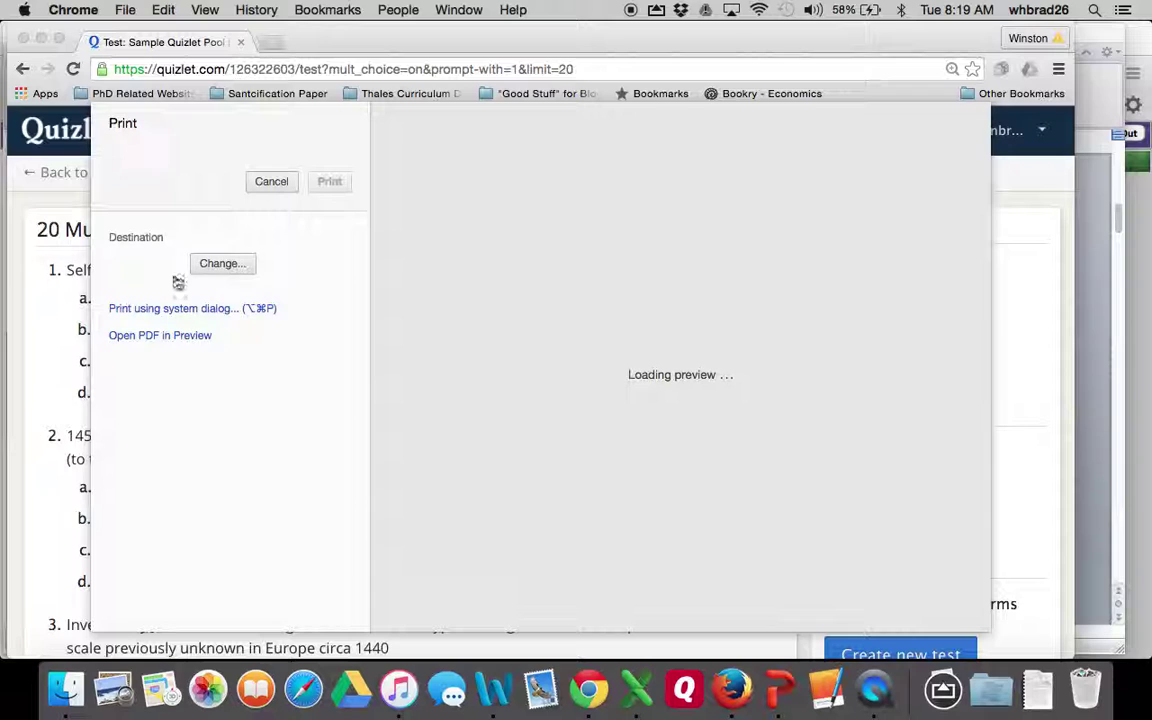
scroll(175, 280, down, 2)
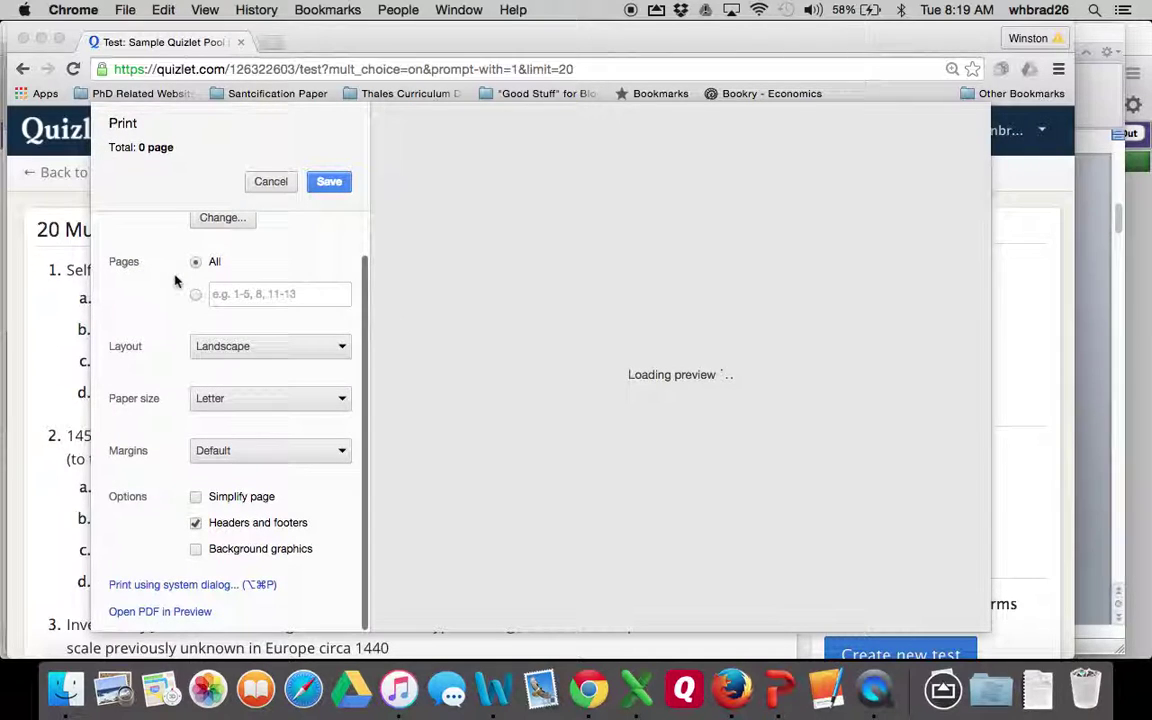
click(148, 611)
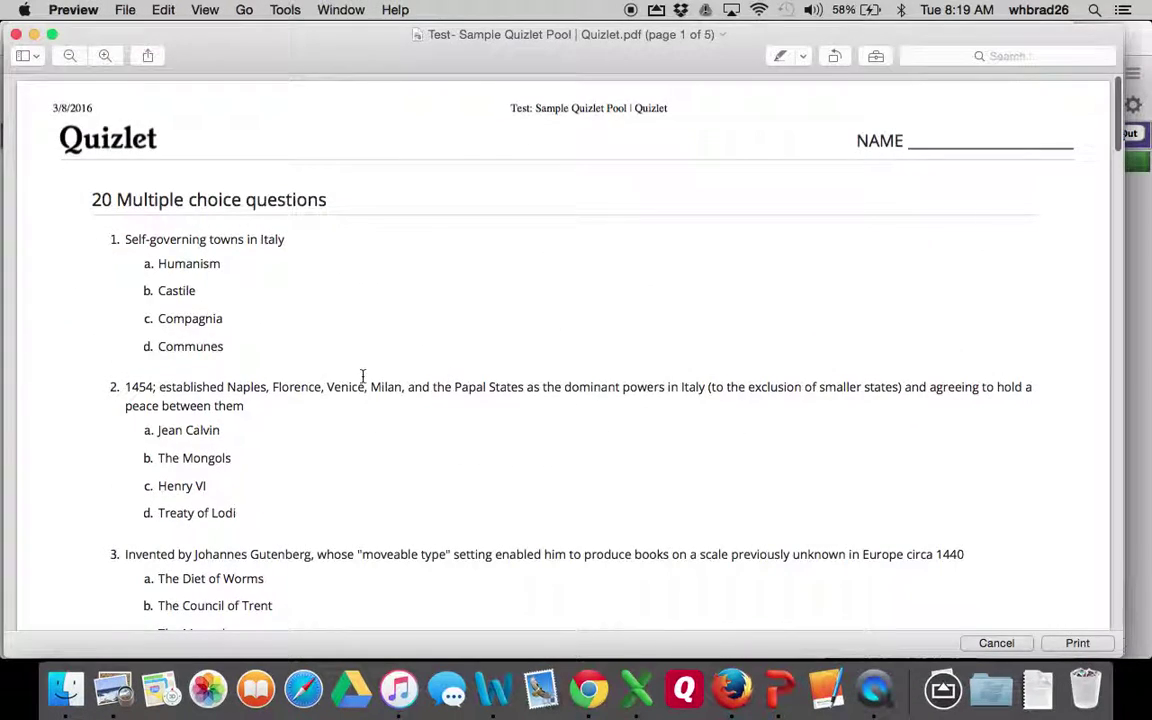
Look through the questions and page layout on the first two pages of the test PDF.
scroll(362, 375, down, 3)
scroll(362, 377, down, 15)
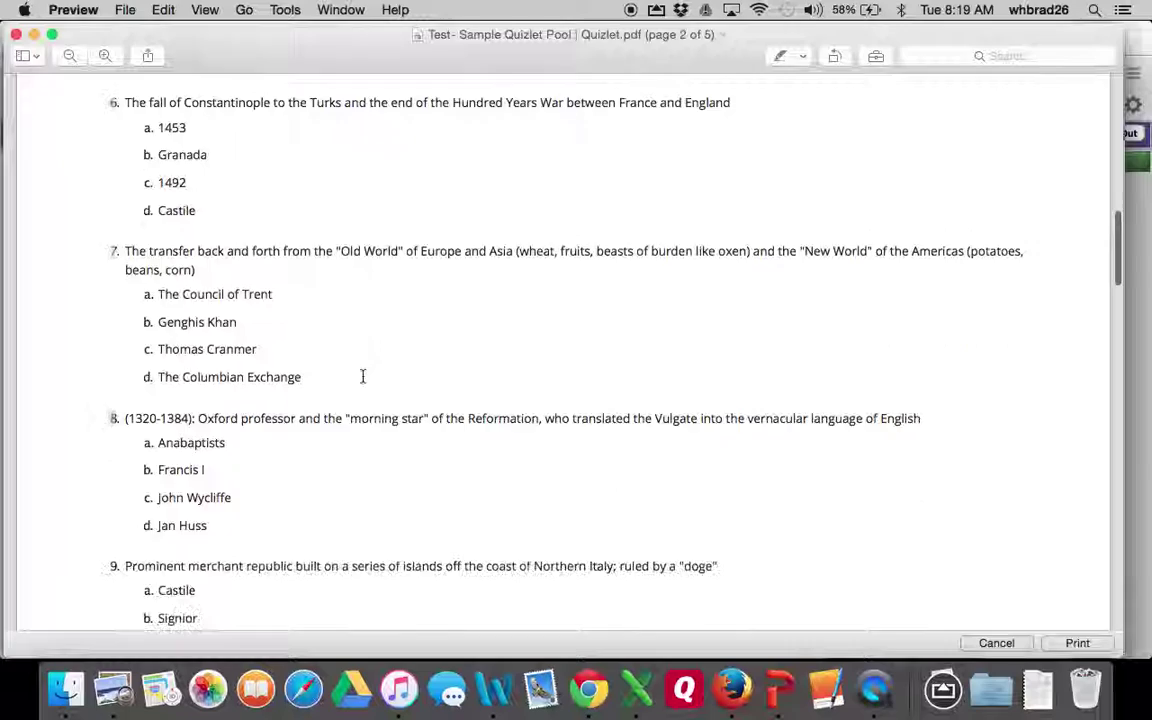
scroll(363, 380, up, 2)
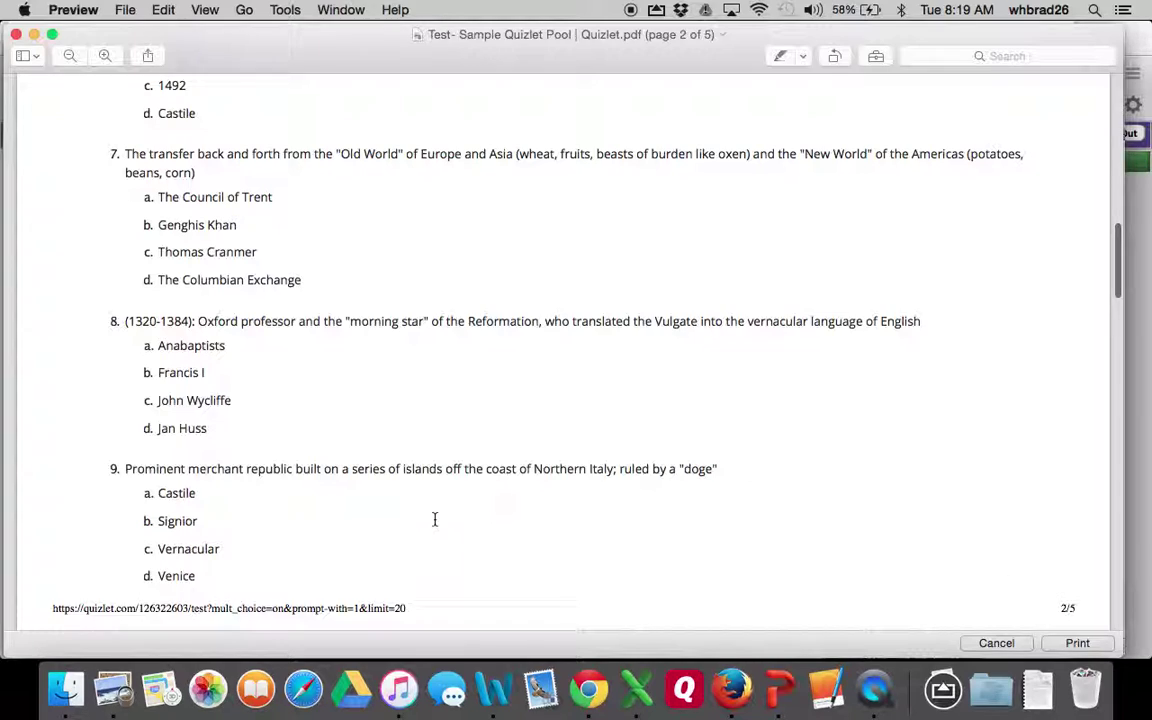
scroll(435, 520, up, 1)
scroll(435, 520, up, 10)
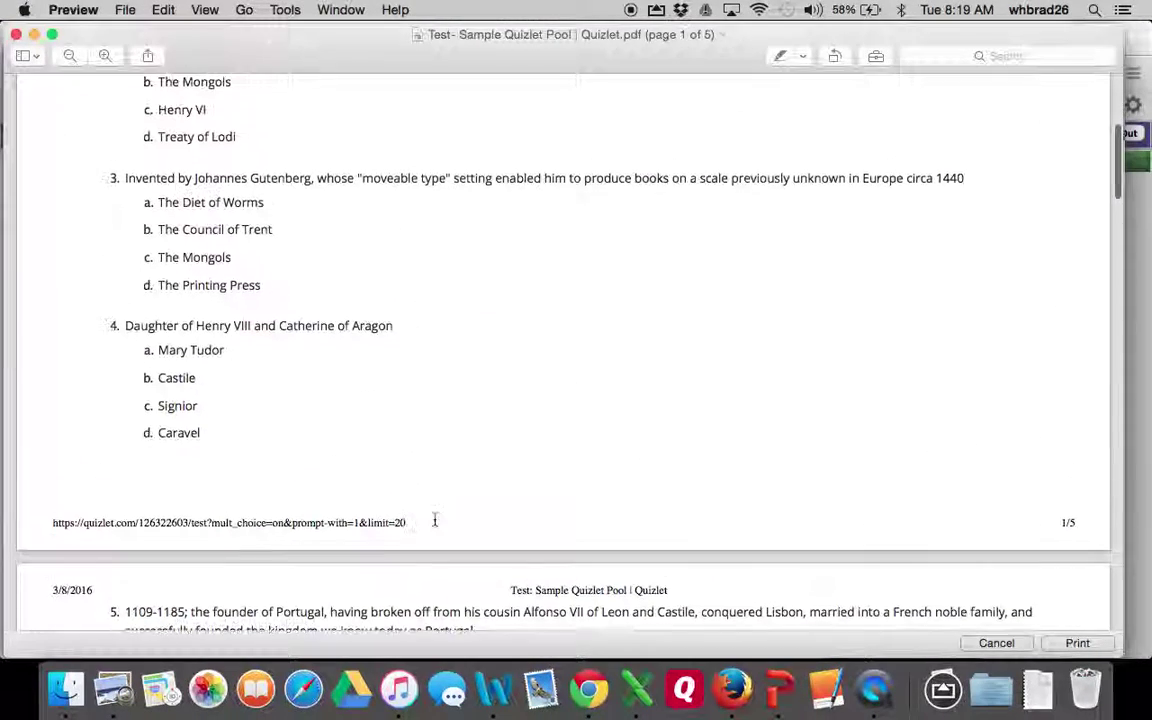
scroll(435, 492, down, 1)
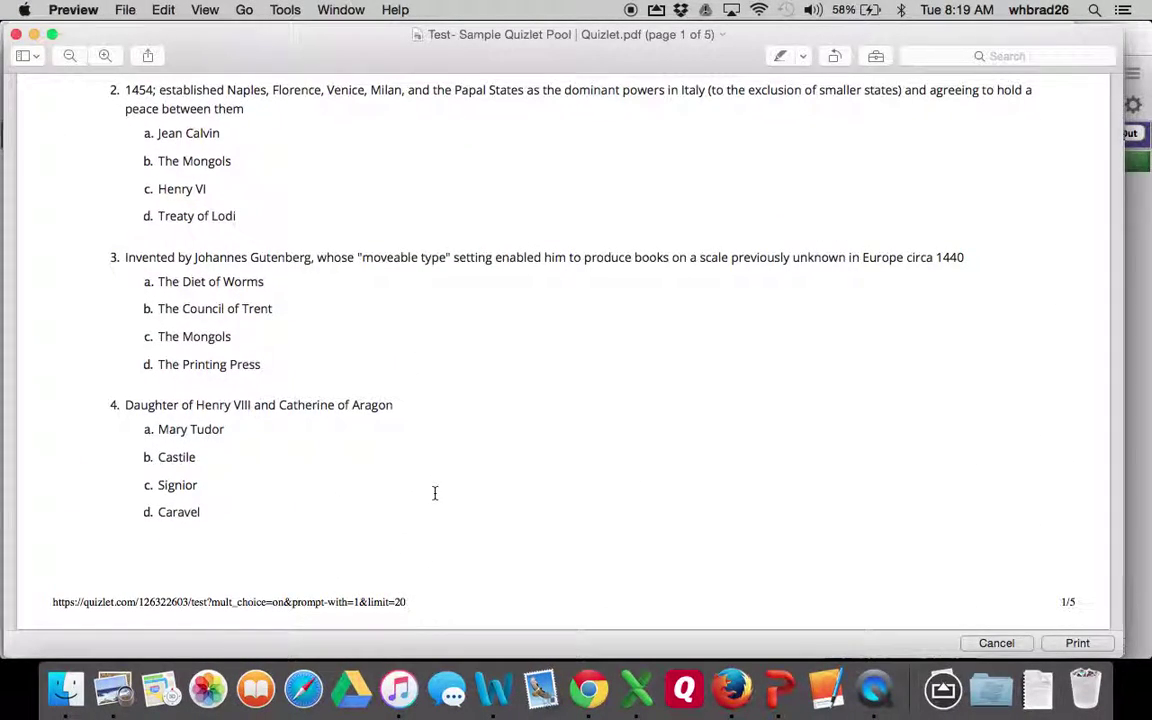
scroll(435, 492, up, 8)
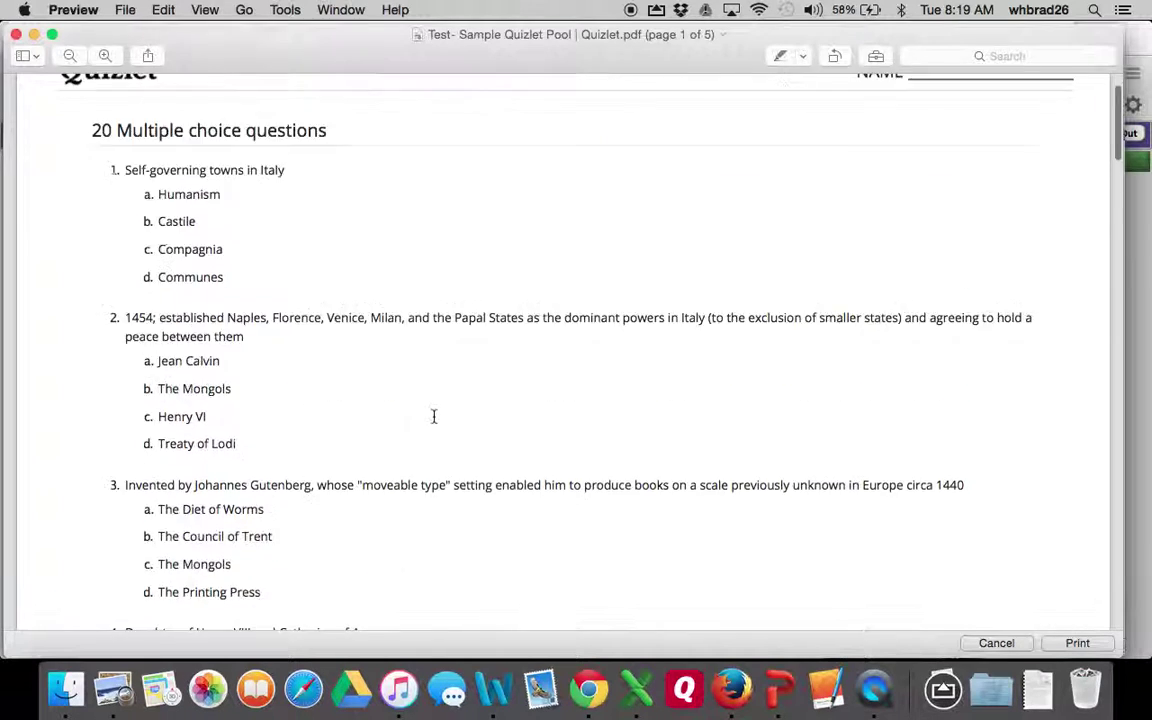
scroll(542, 329, down, 8)
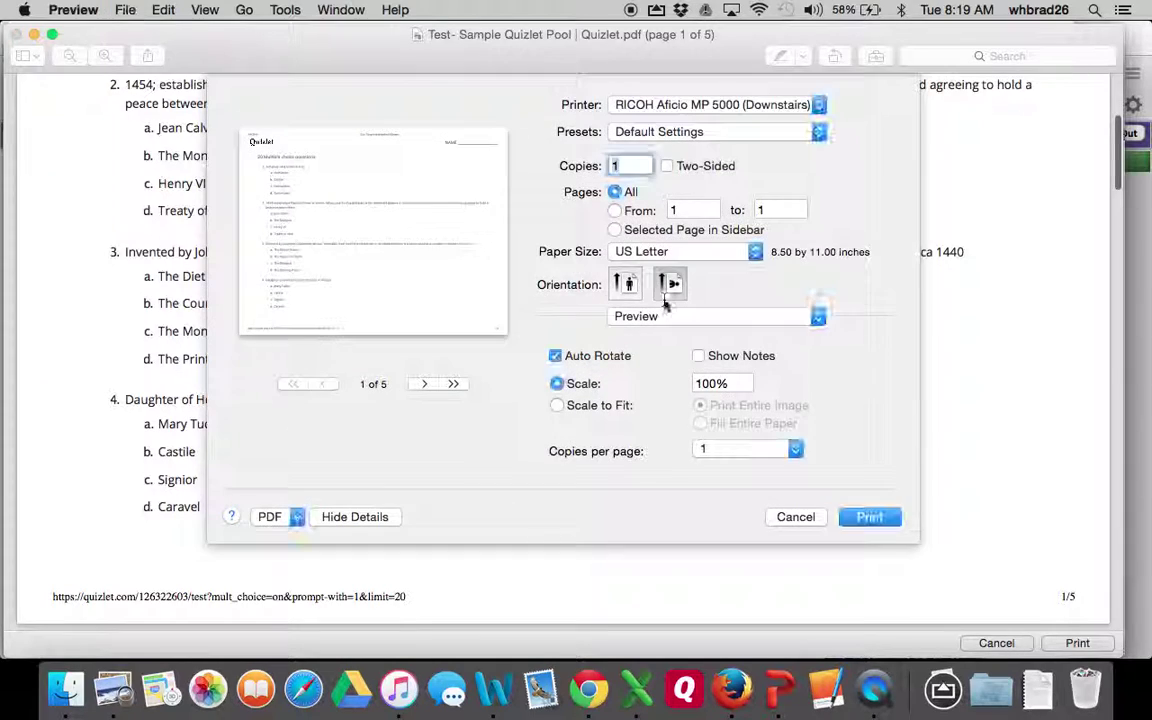
Try a two-sided print setup for pages 1 to 2, cancel it without printing, and close the PDF.
click(668, 166)
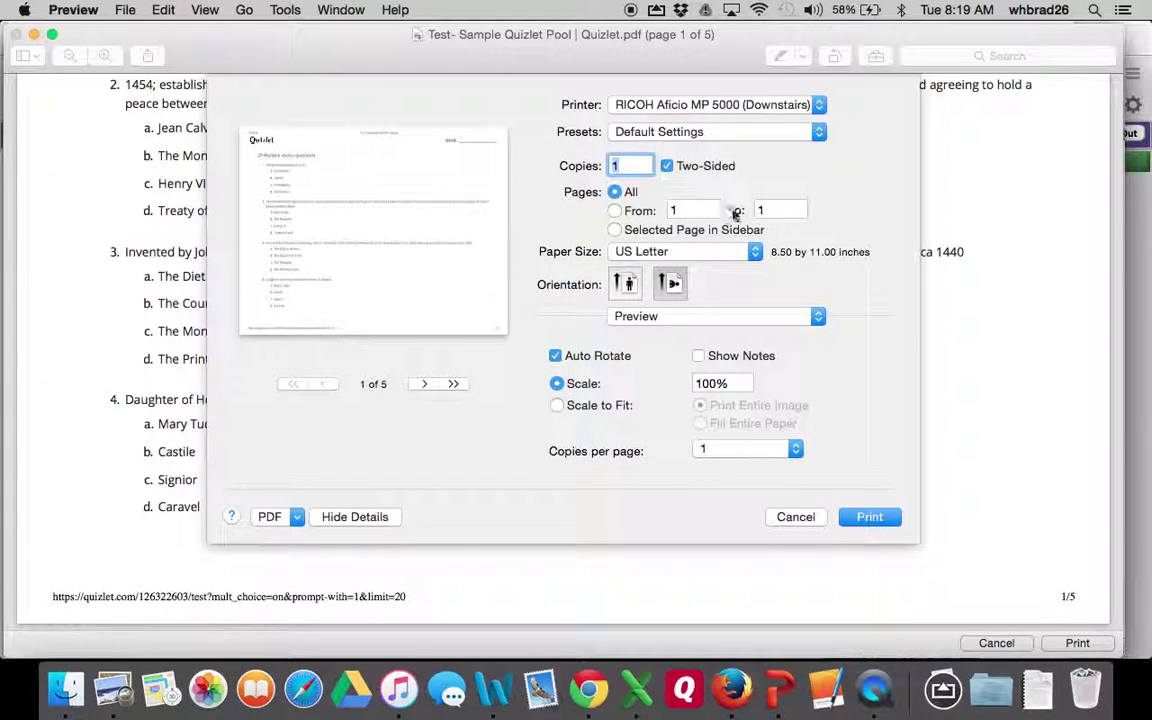
click(790, 210)
key(BackSpace)
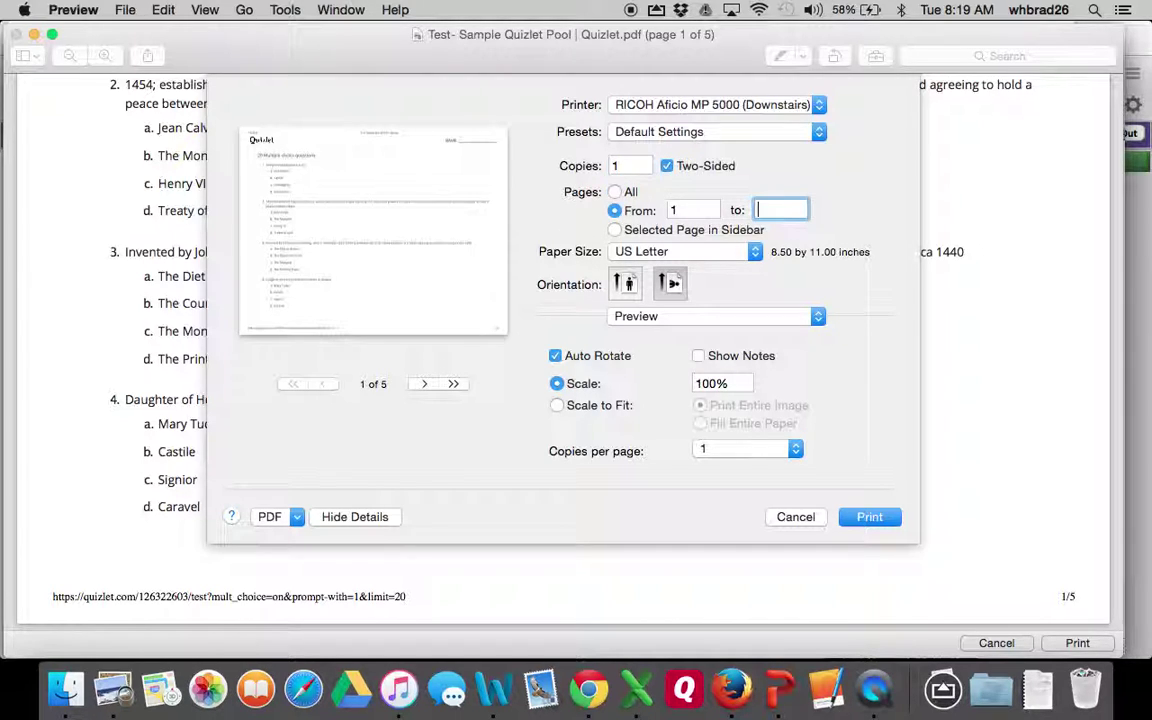
text(2)
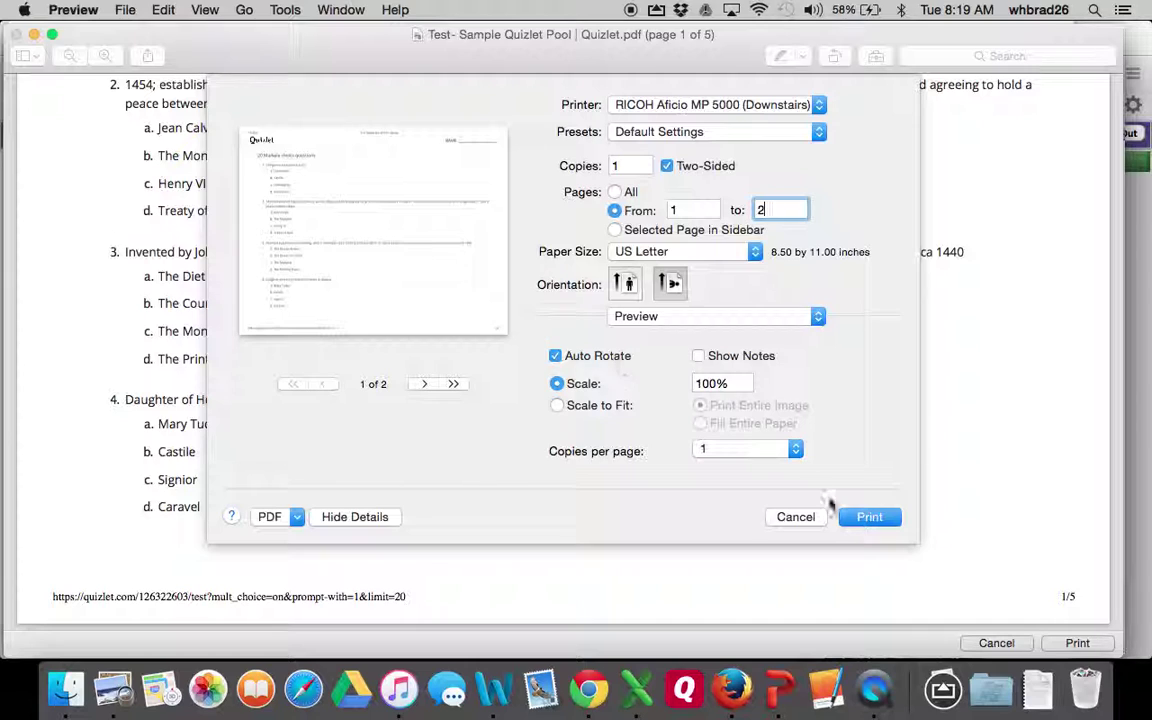
click(806, 517)
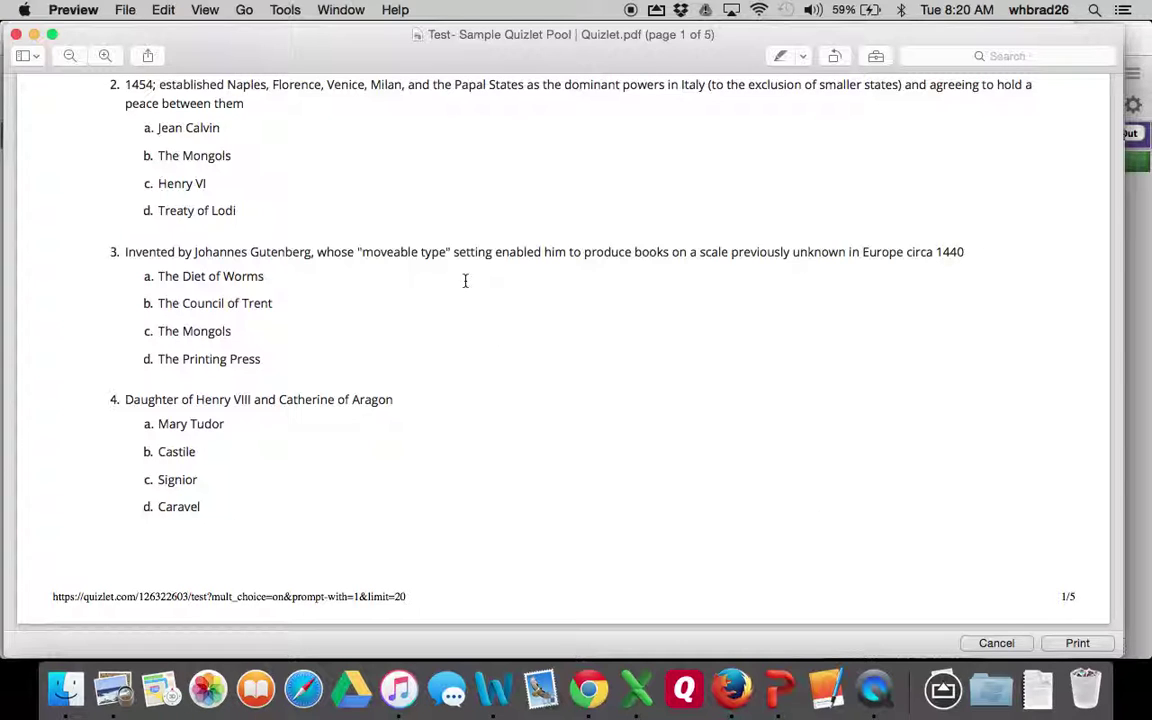
click(16, 34)
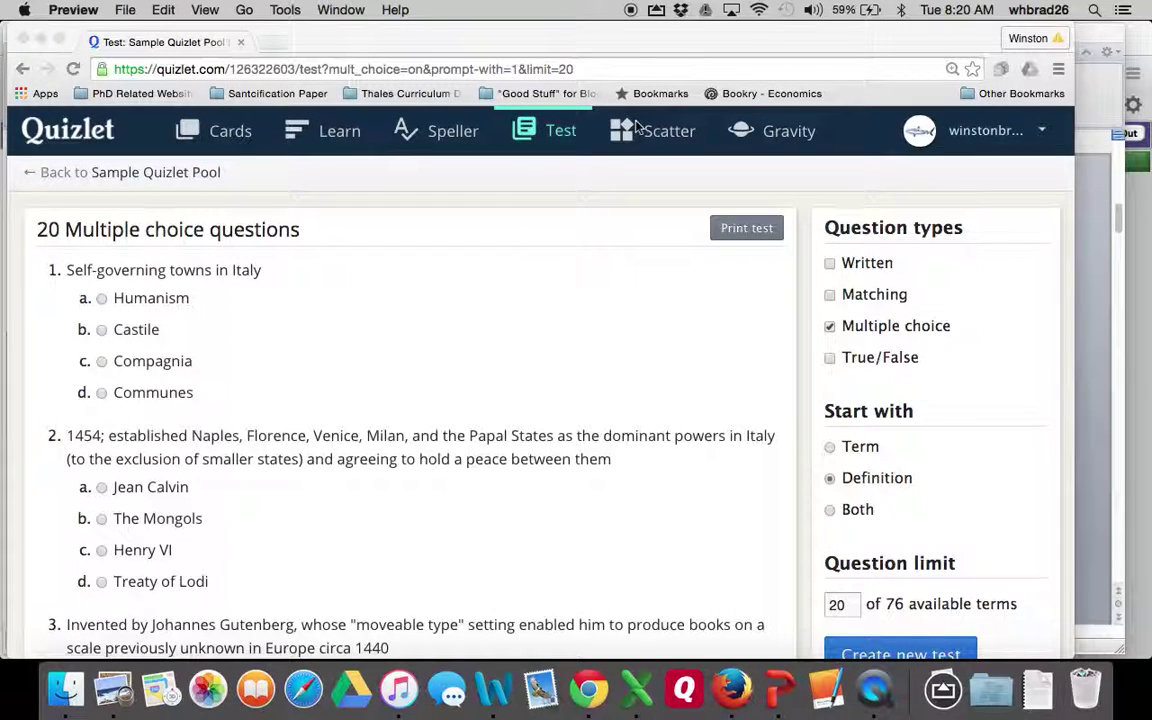